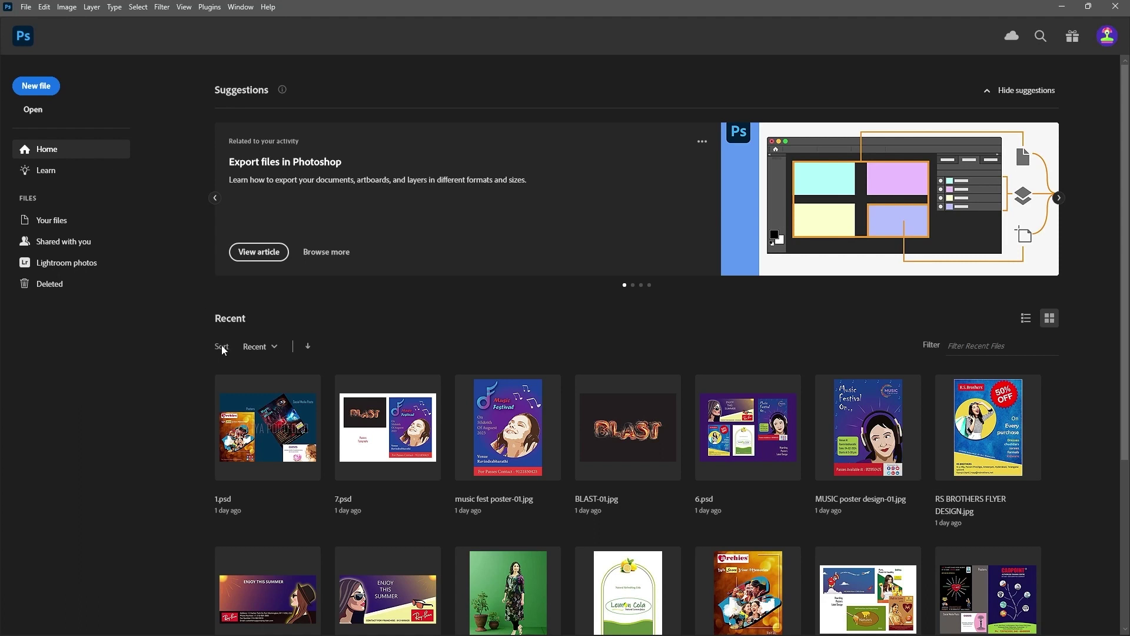
Sort the recent files by name, size and kind in turn, and return them to the Recent order.
click(274, 349)
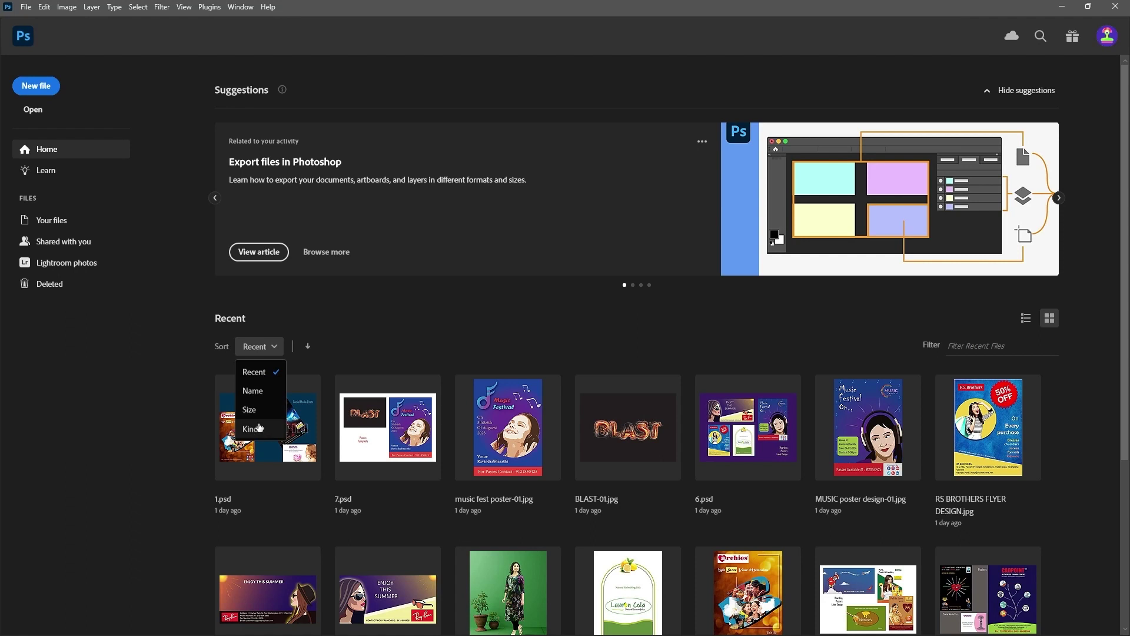
click(254, 391)
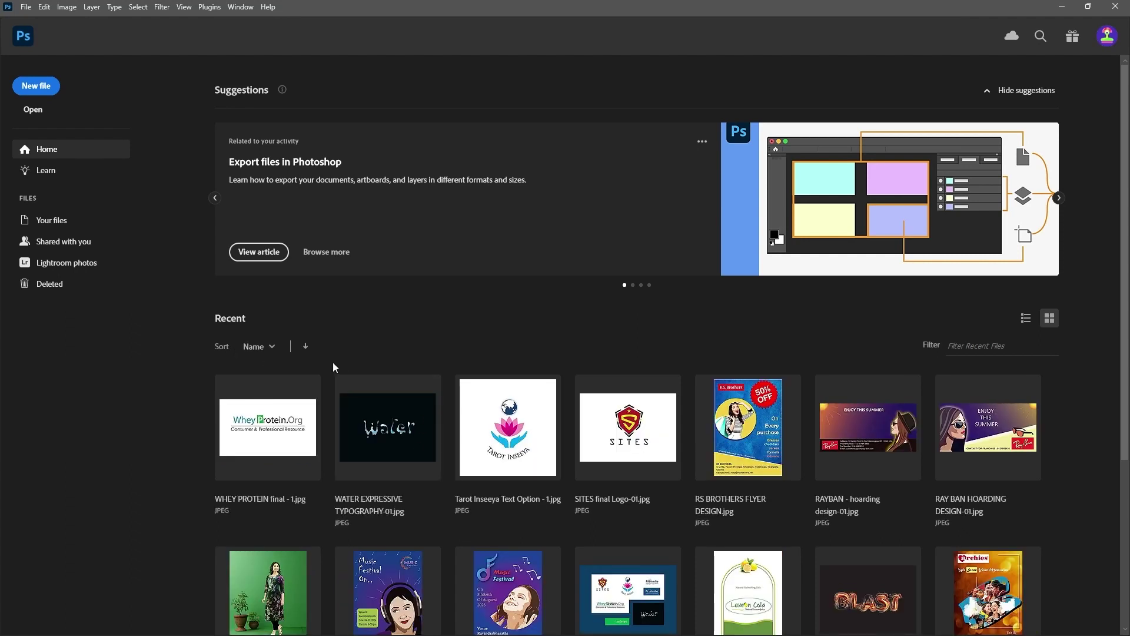
click(258, 347)
click(264, 410)
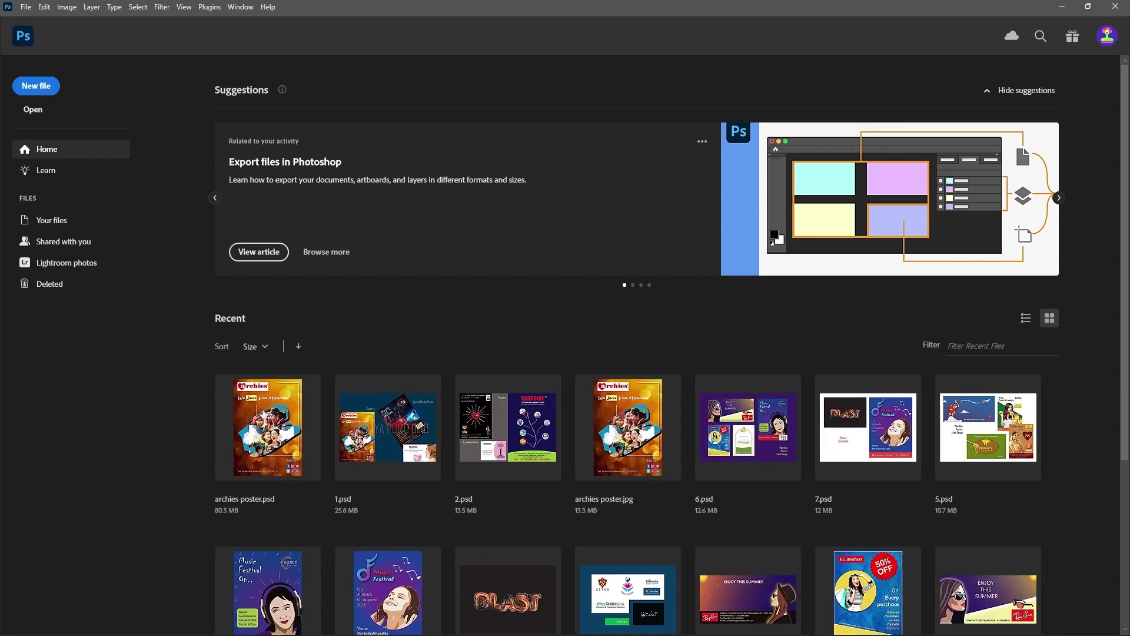
click(265, 348)
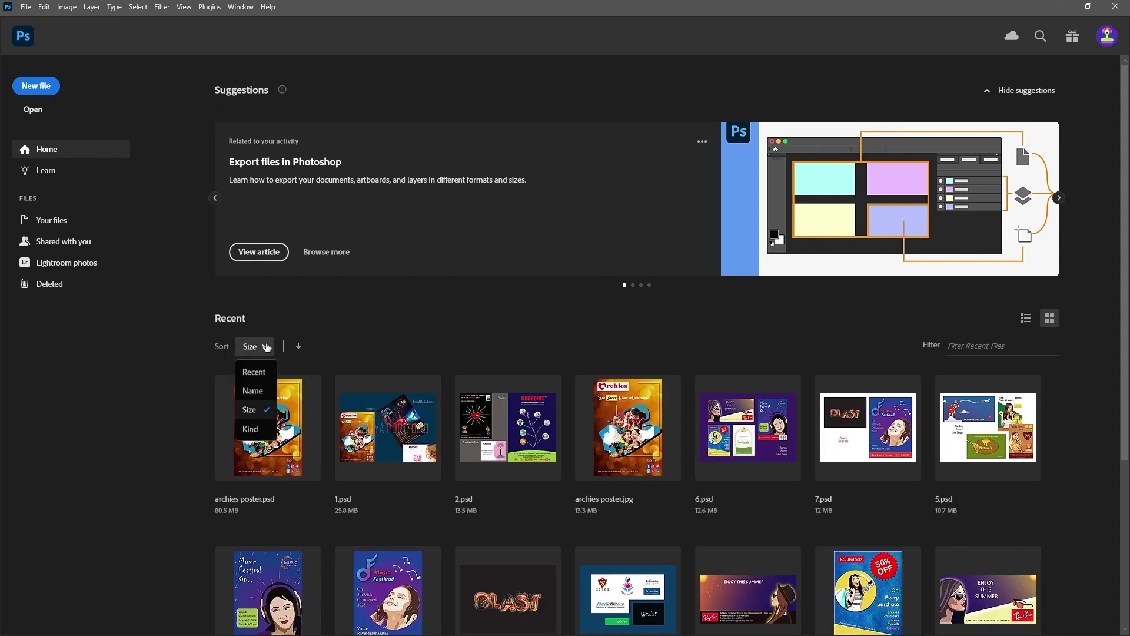
click(255, 435)
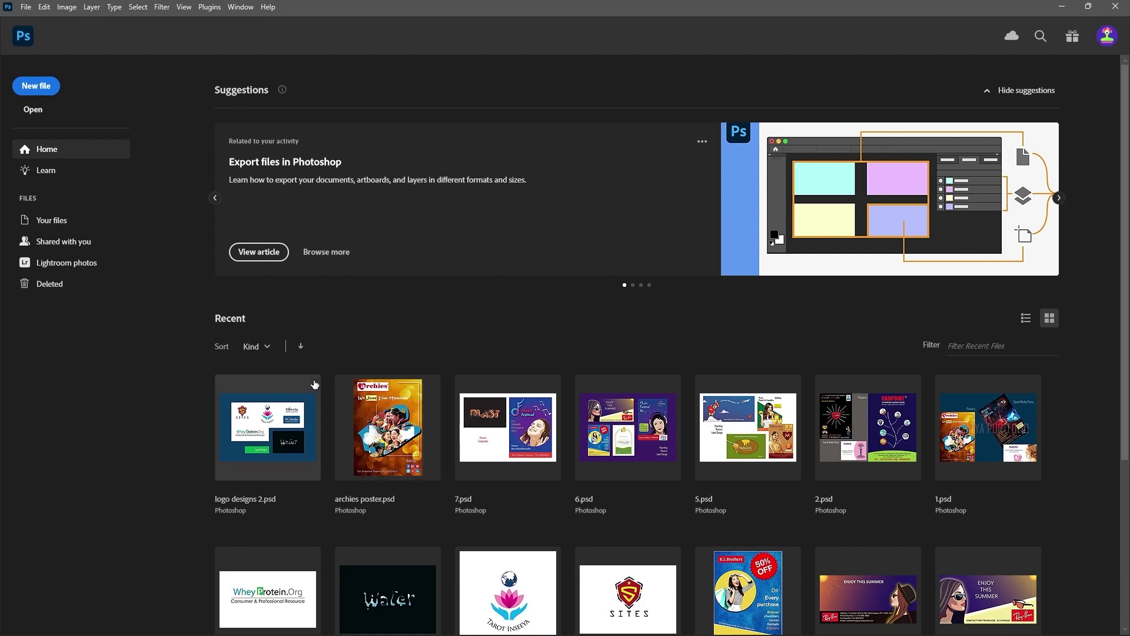
click(271, 352)
click(261, 375)
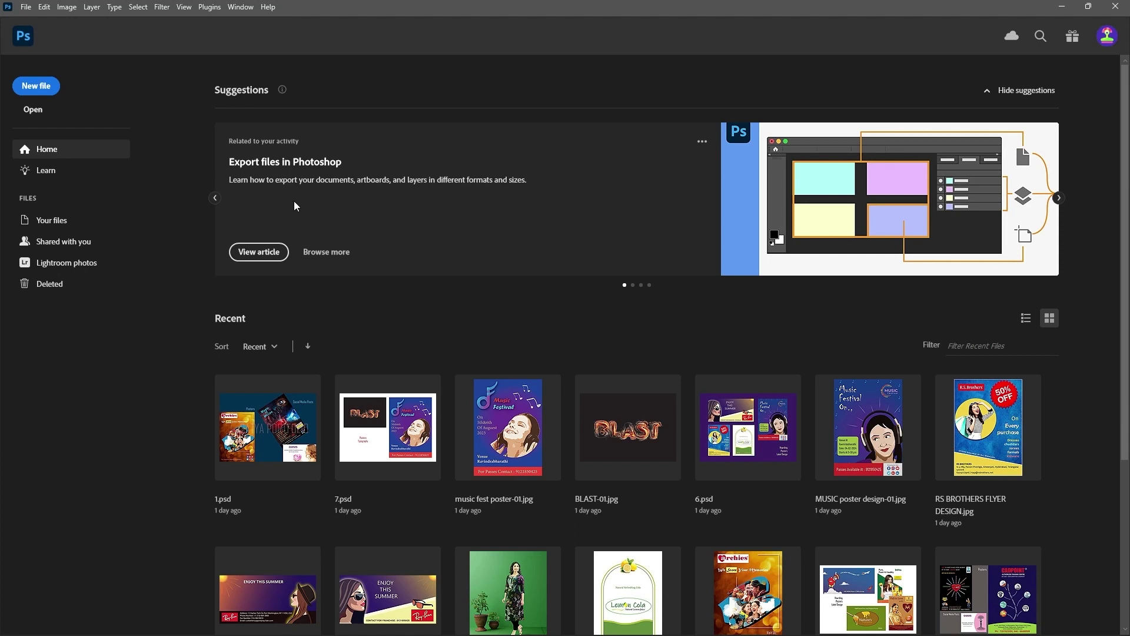
Start a new document and look through its preset categories from Saved to Film & Video.
click(36, 86)
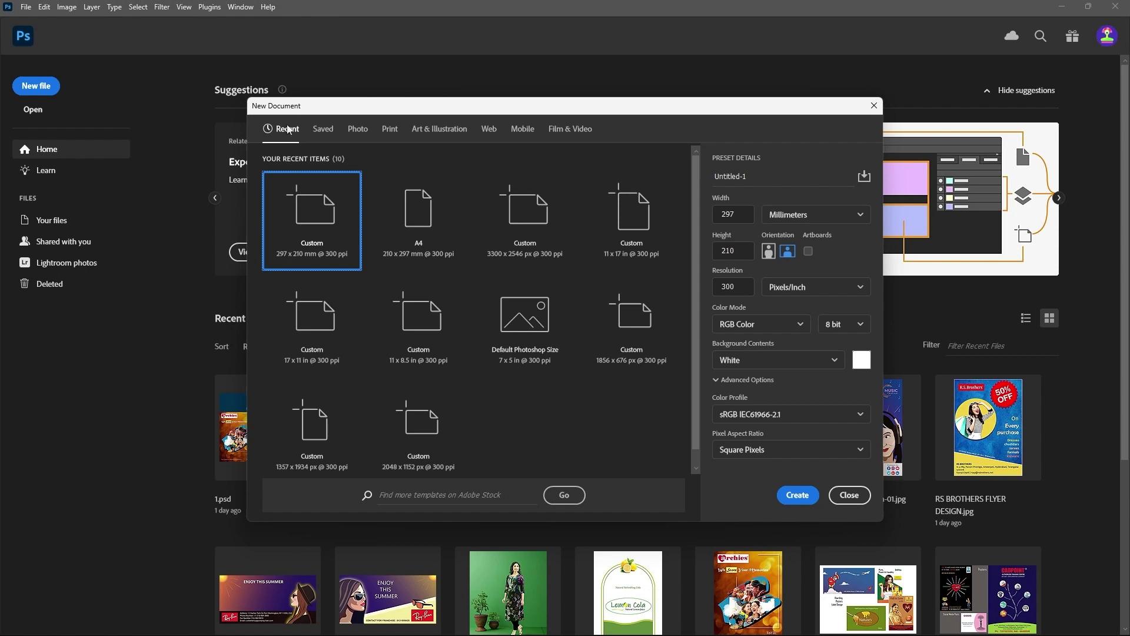
click(330, 129)
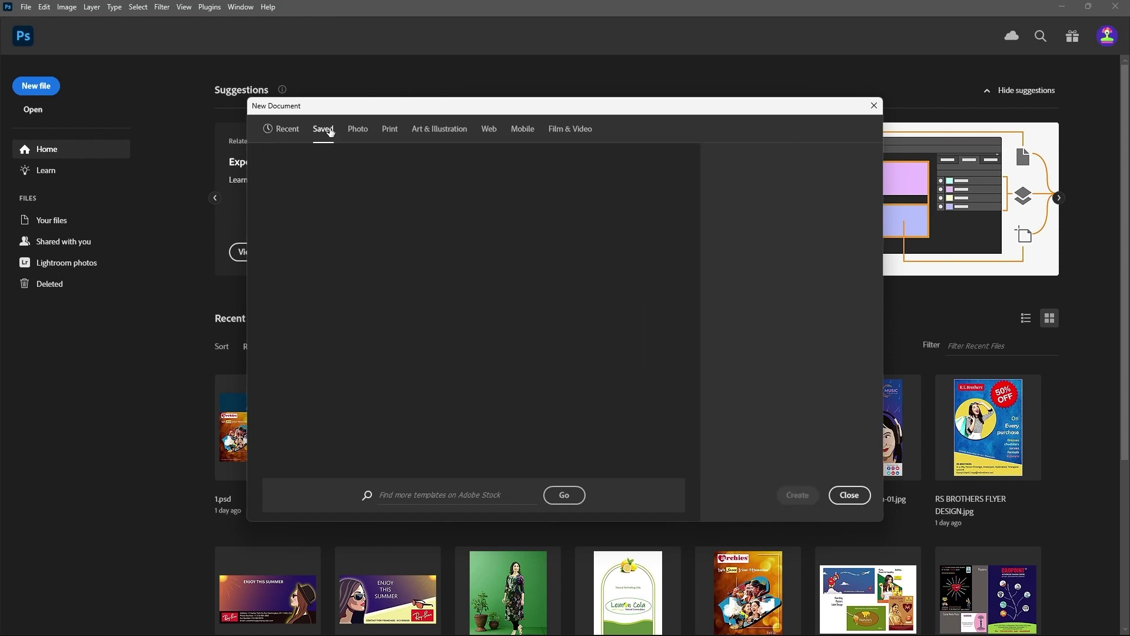
click(359, 131)
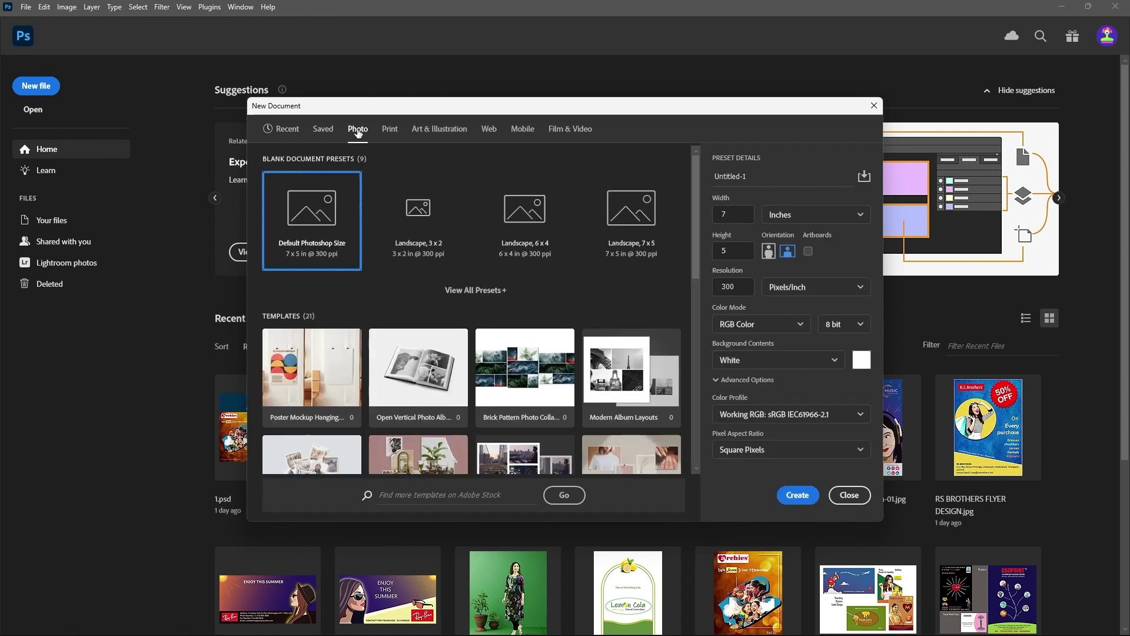
click(389, 131)
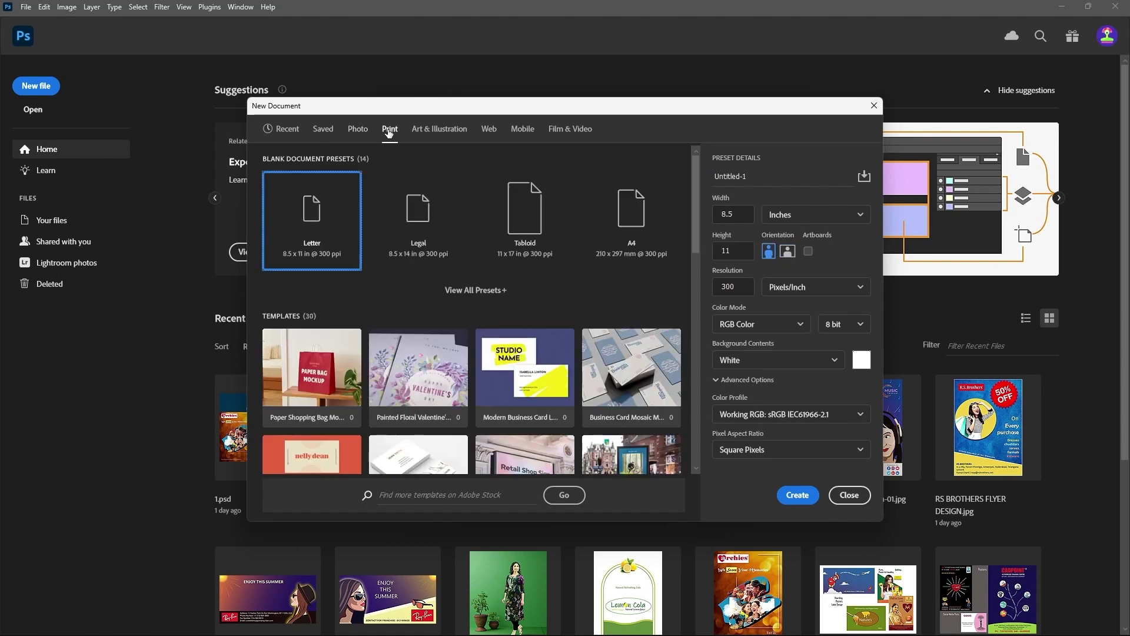
click(432, 135)
click(489, 135)
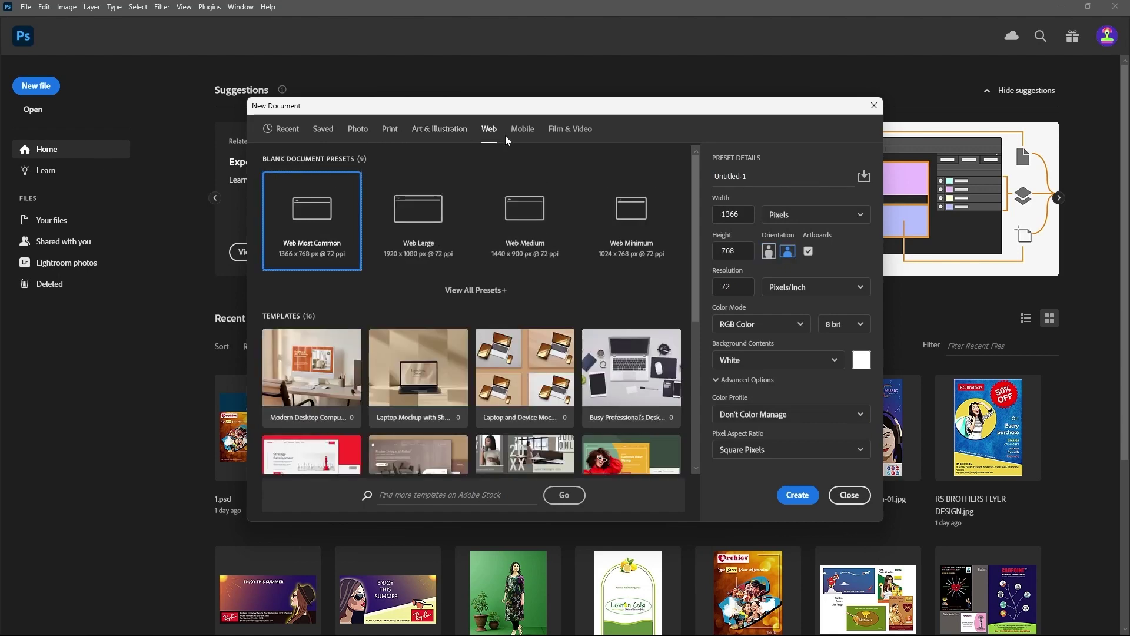
click(523, 131)
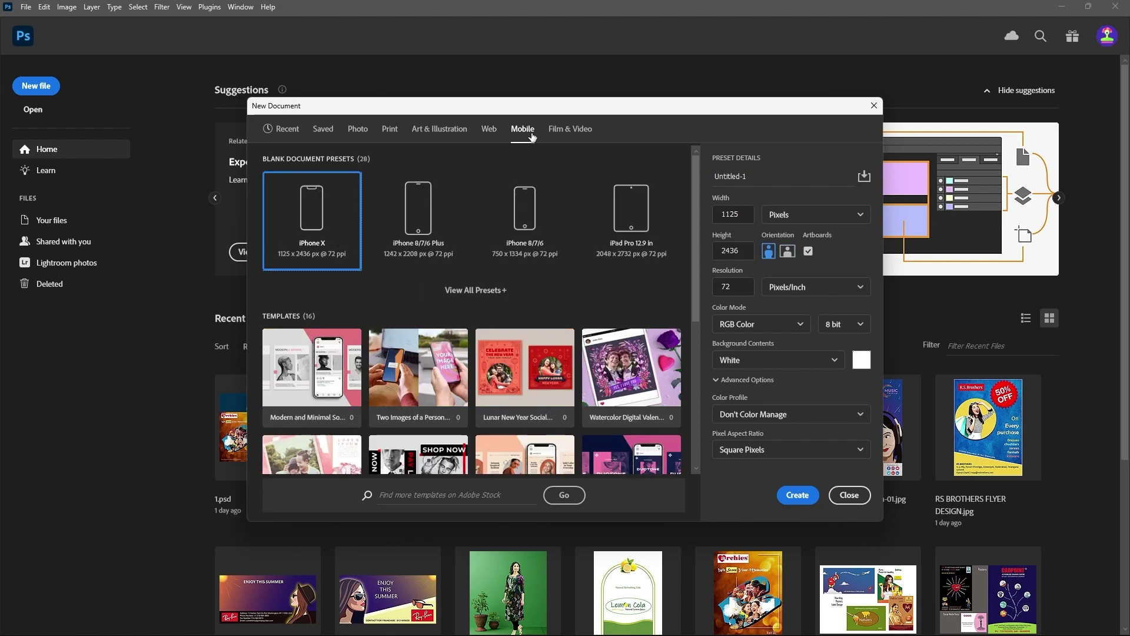
click(568, 131)
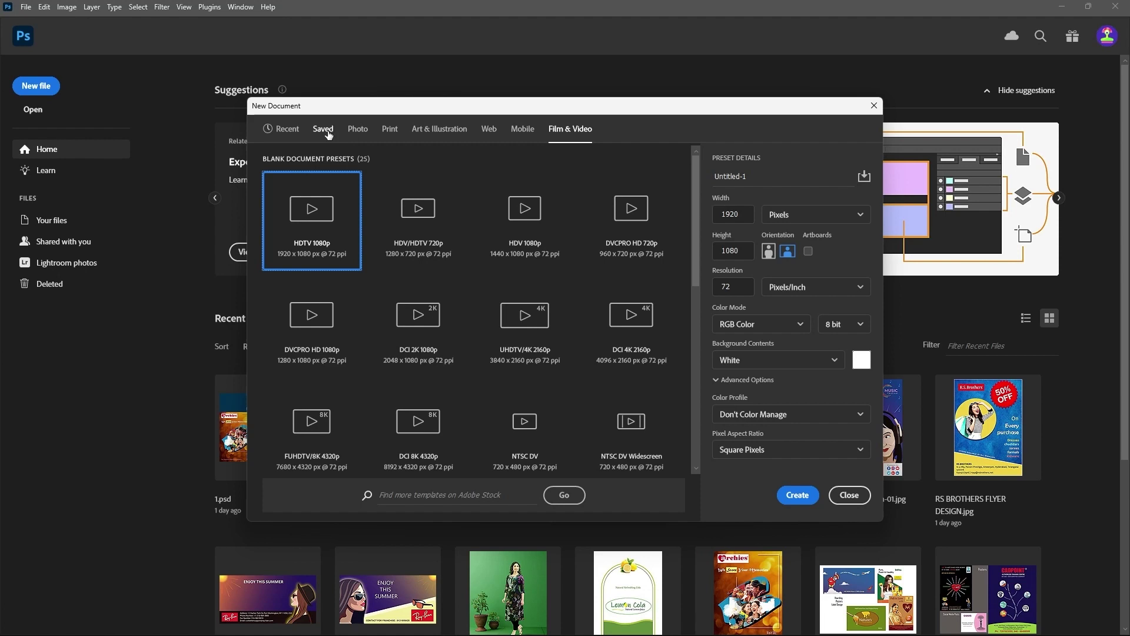
Examine the Recent and Saved presets for new documents, and the Photo presets and templates.
click(293, 131)
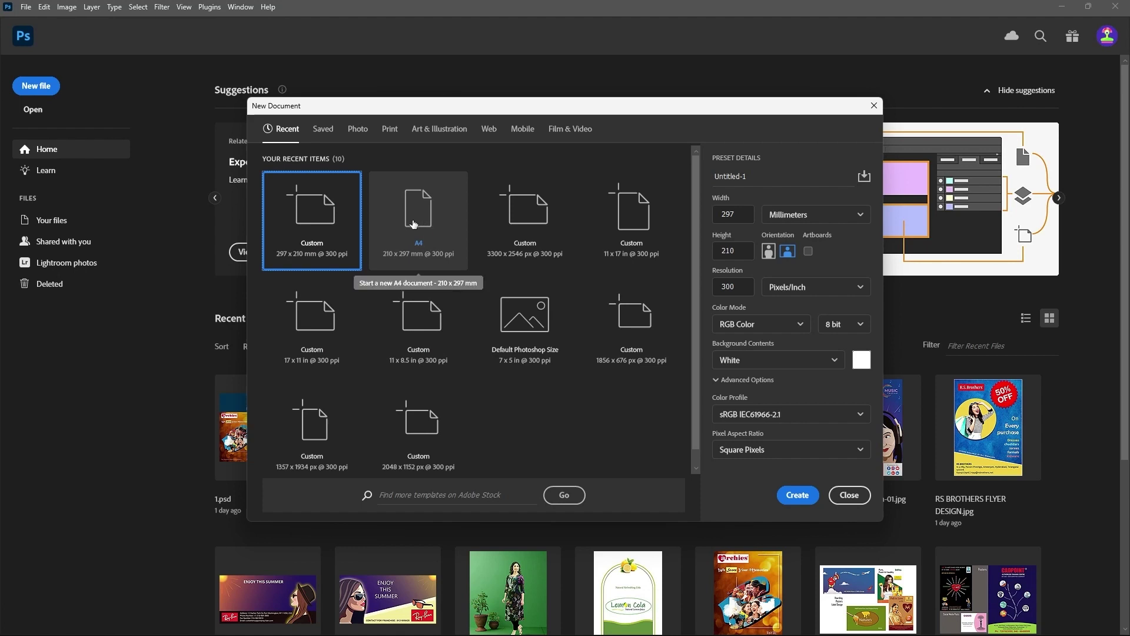
click(326, 133)
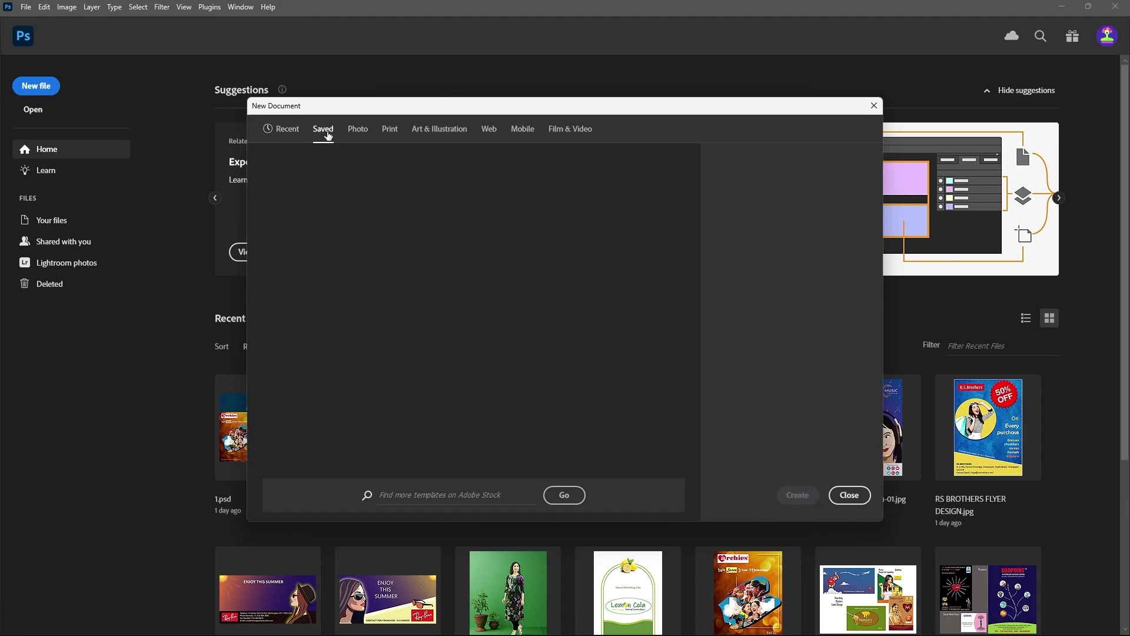
click(357, 133)
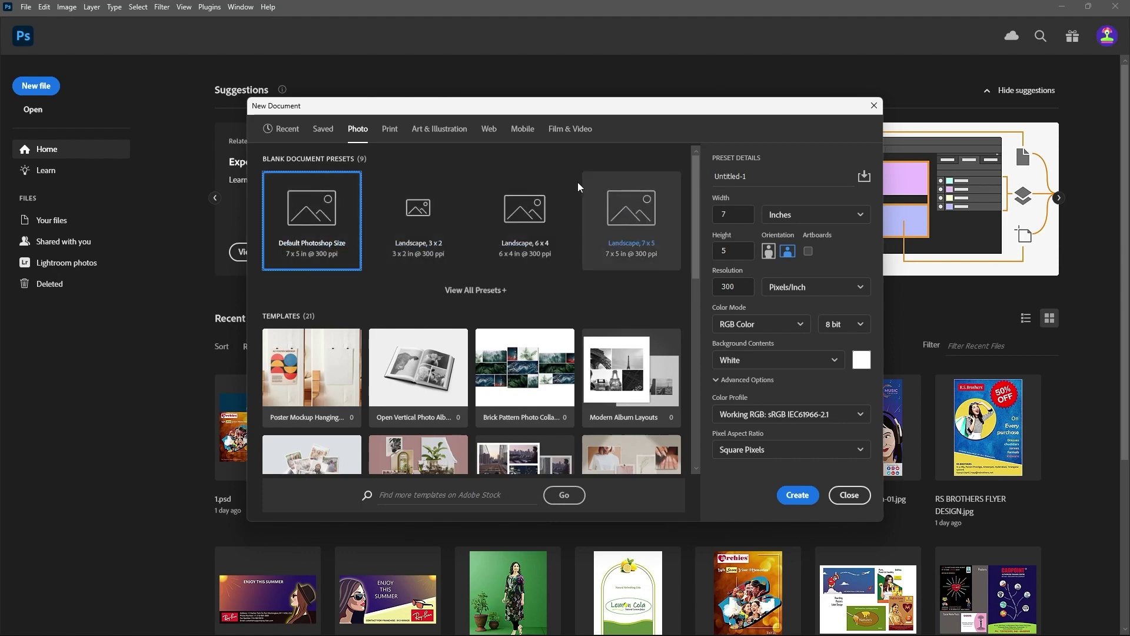
scroll(542, 257, down, 1)
scroll(543, 257, down, 3)
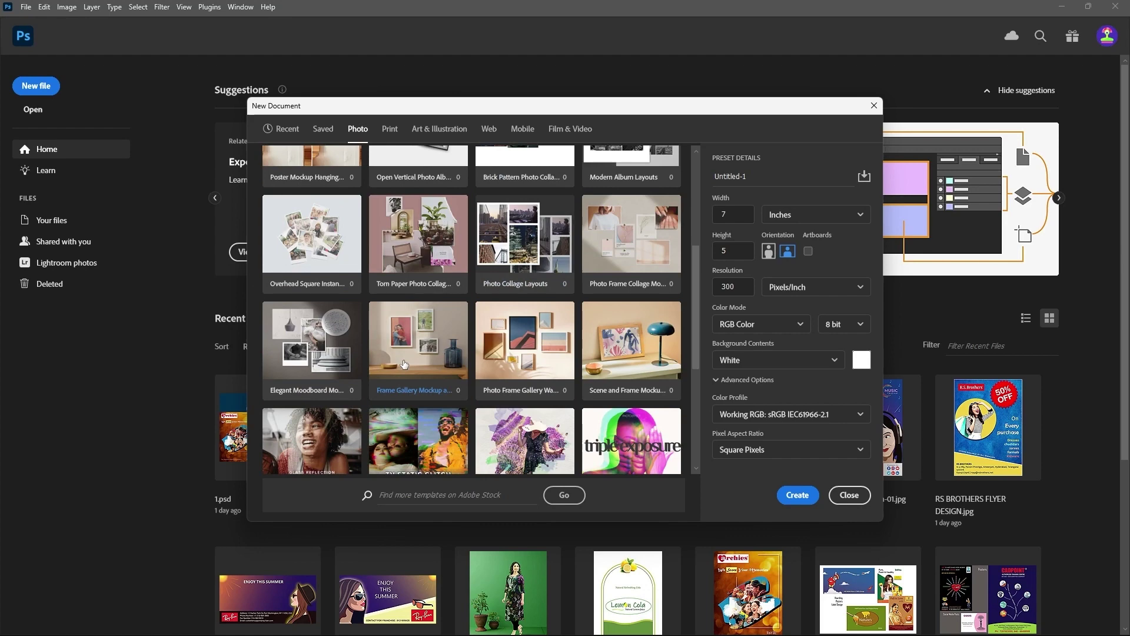
scroll(404, 362, up, 4)
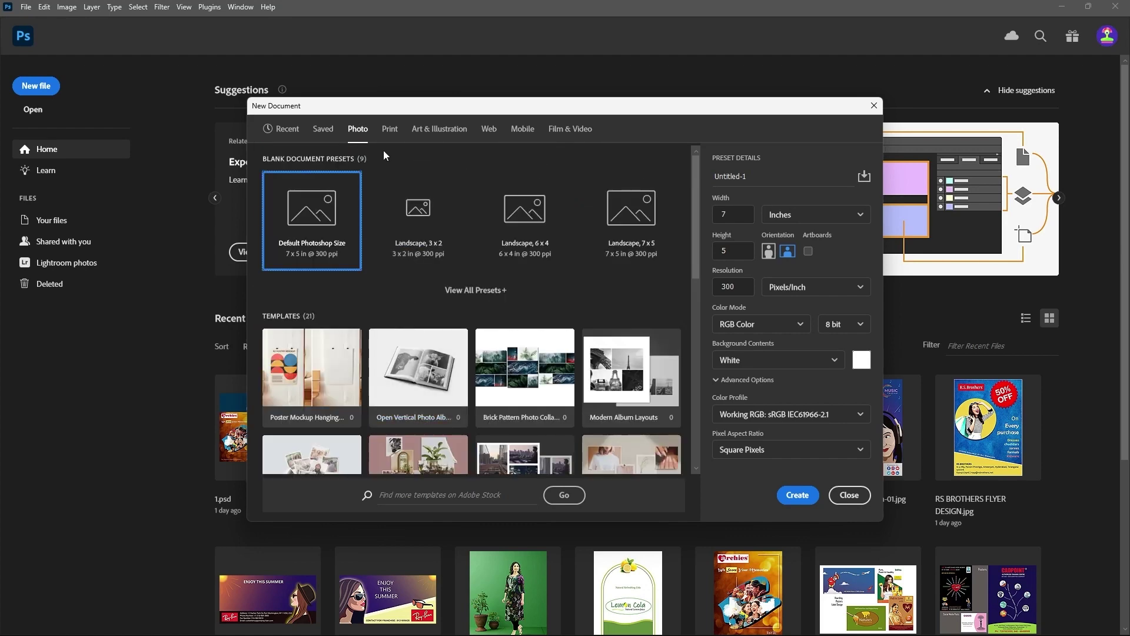
Show all blank document presets in the Print category and examine the available paper sizes.
click(389, 130)
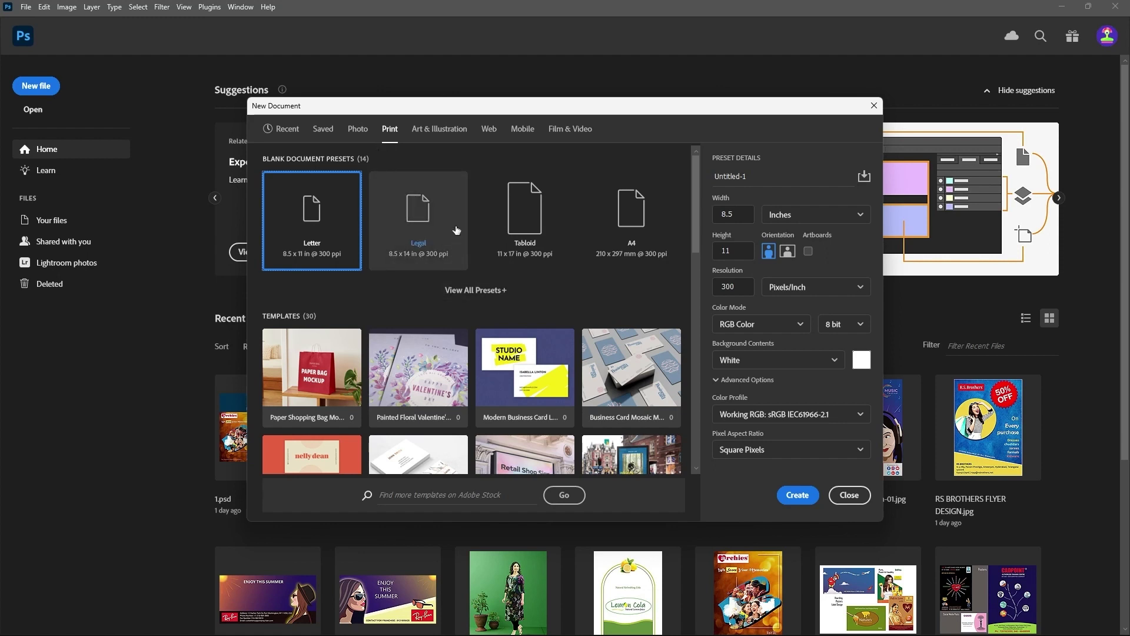
click(467, 292)
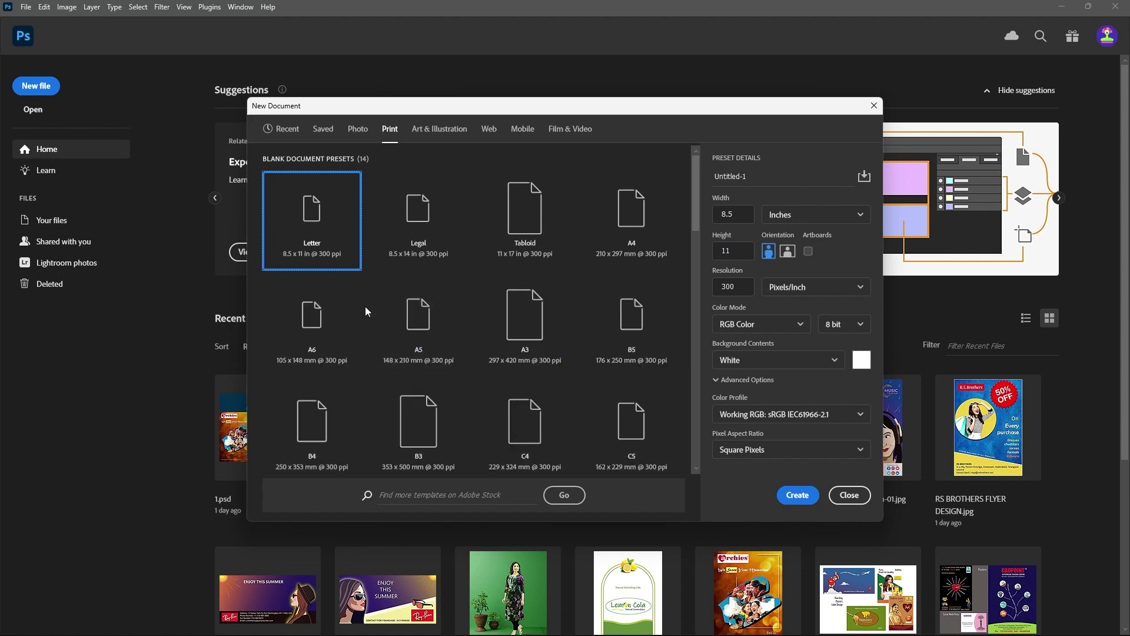
scroll(487, 330, down, 2)
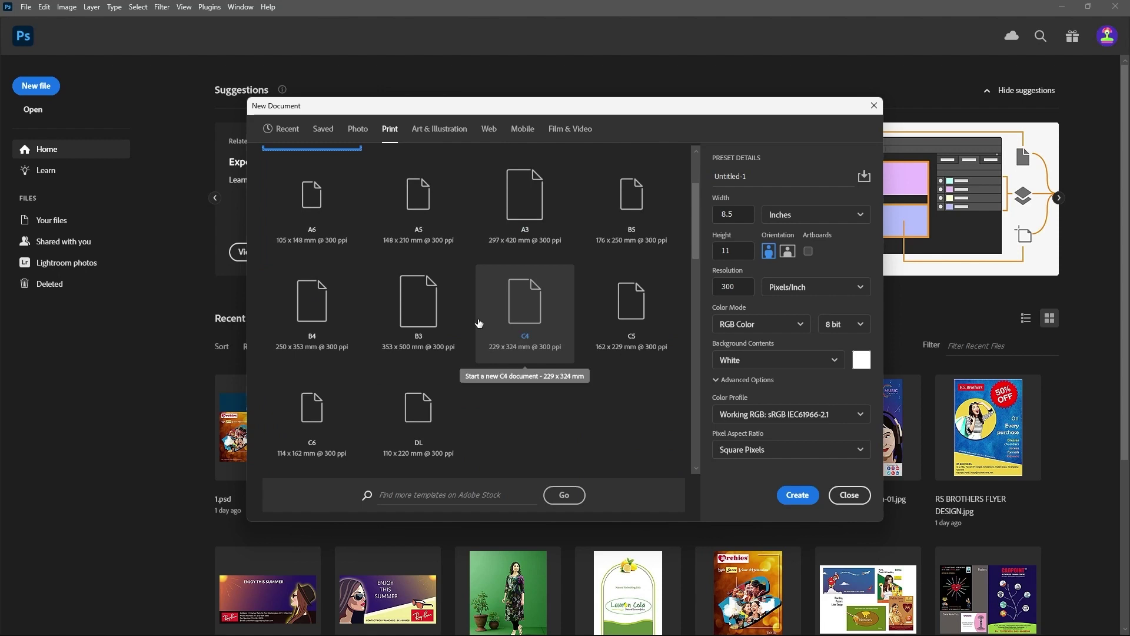
scroll(471, 342, up, 2)
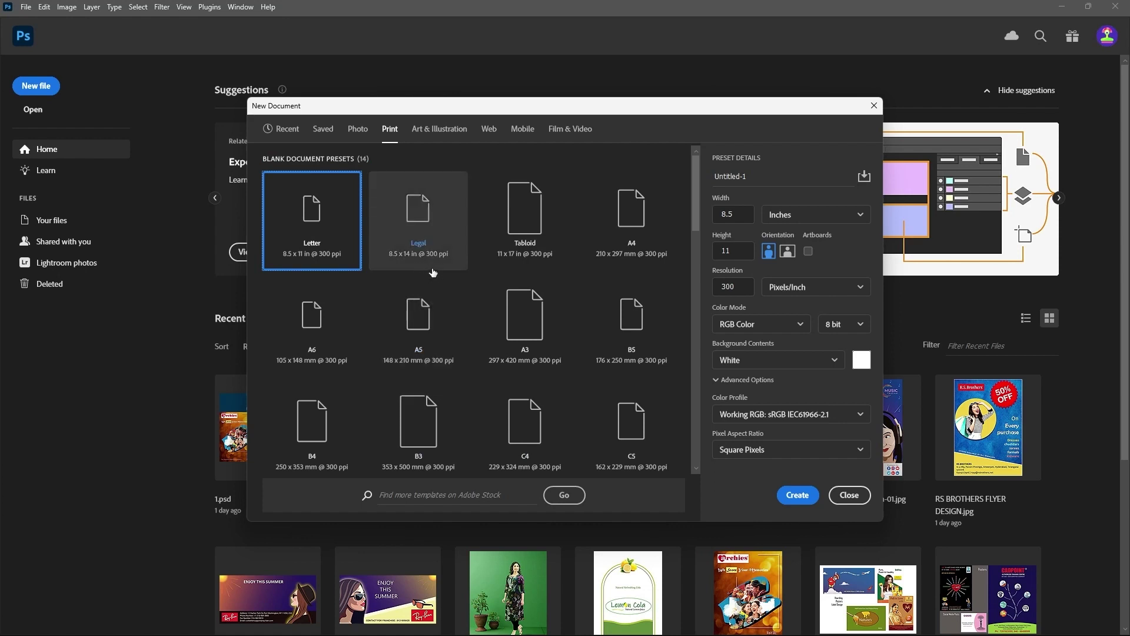
Examine the Art & Illustration presets and templates, and show all blank document presets for Web.
click(444, 136)
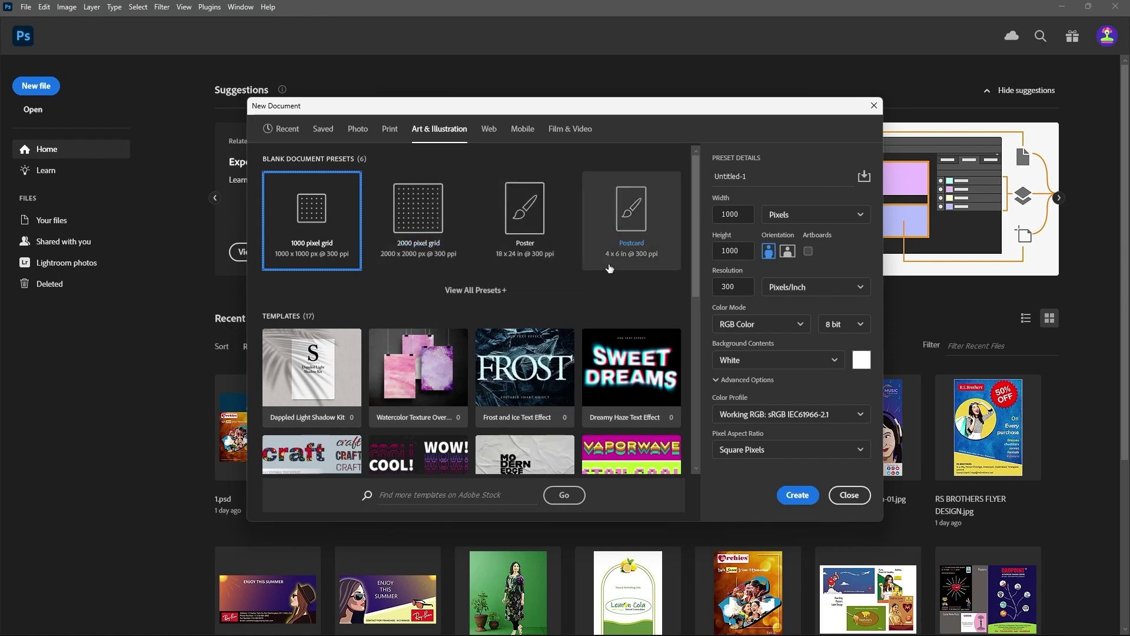
scroll(608, 265, down, 2)
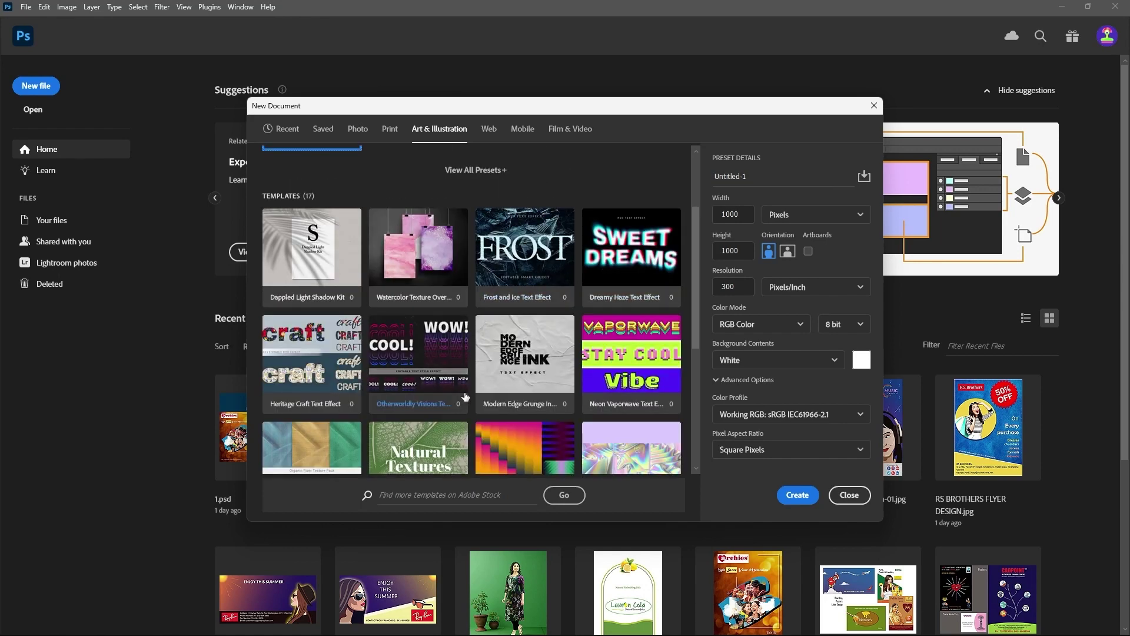
scroll(485, 383, down, 3)
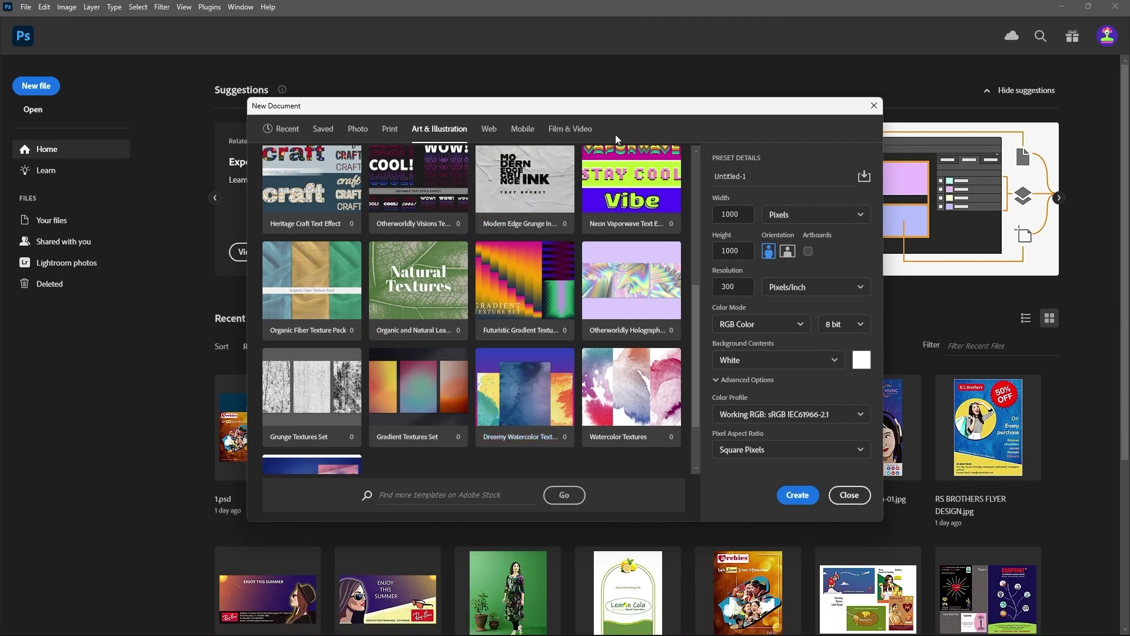
click(489, 129)
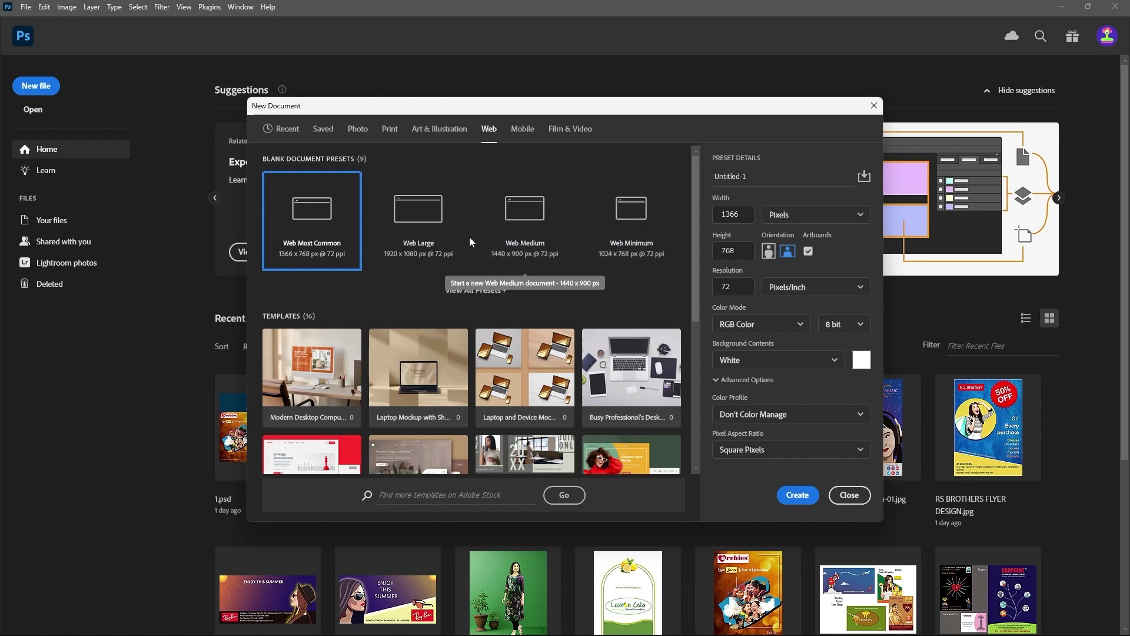
click(474, 291)
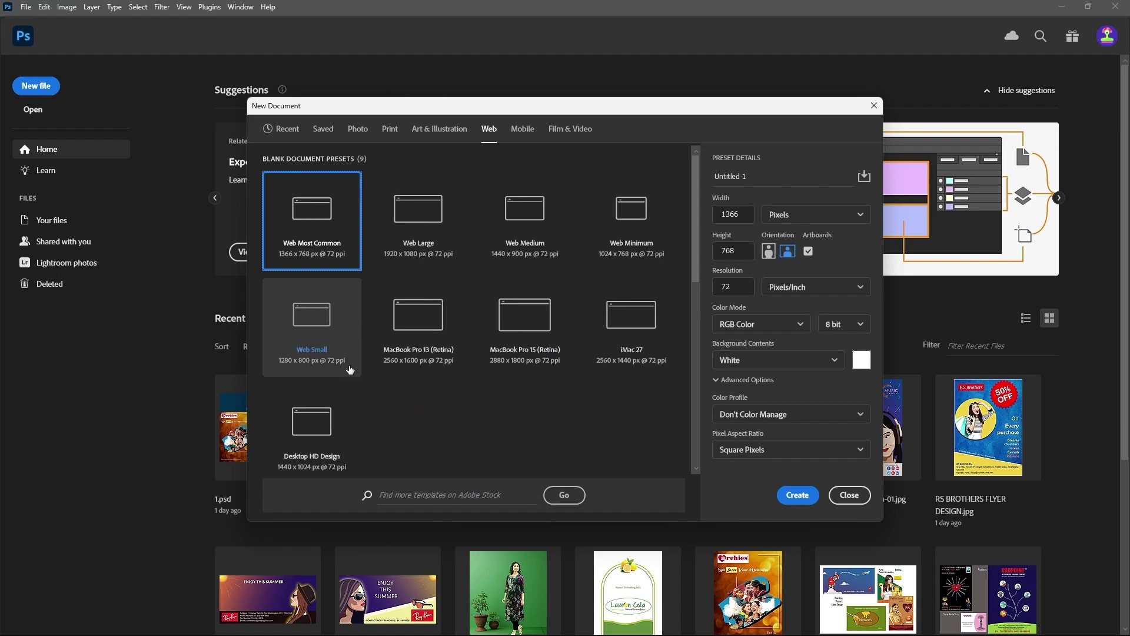
Show all Mobile blank document presets and examine their device sizes, along with the Film & Video presets.
click(522, 132)
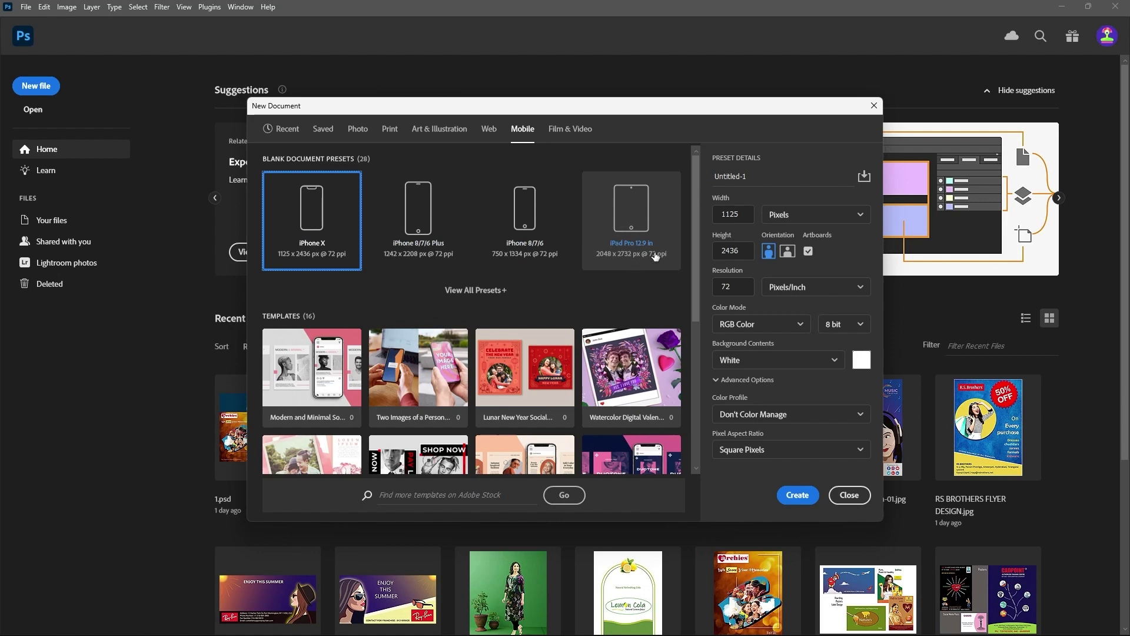
click(476, 292)
scroll(478, 275, down, 1)
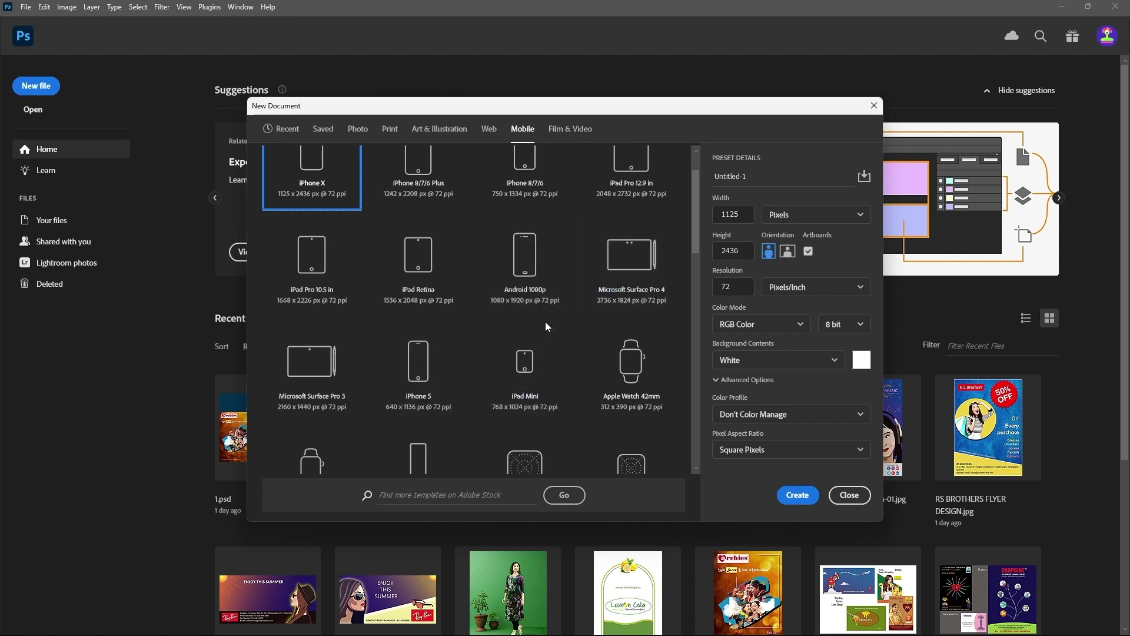
scroll(548, 325, down, 1)
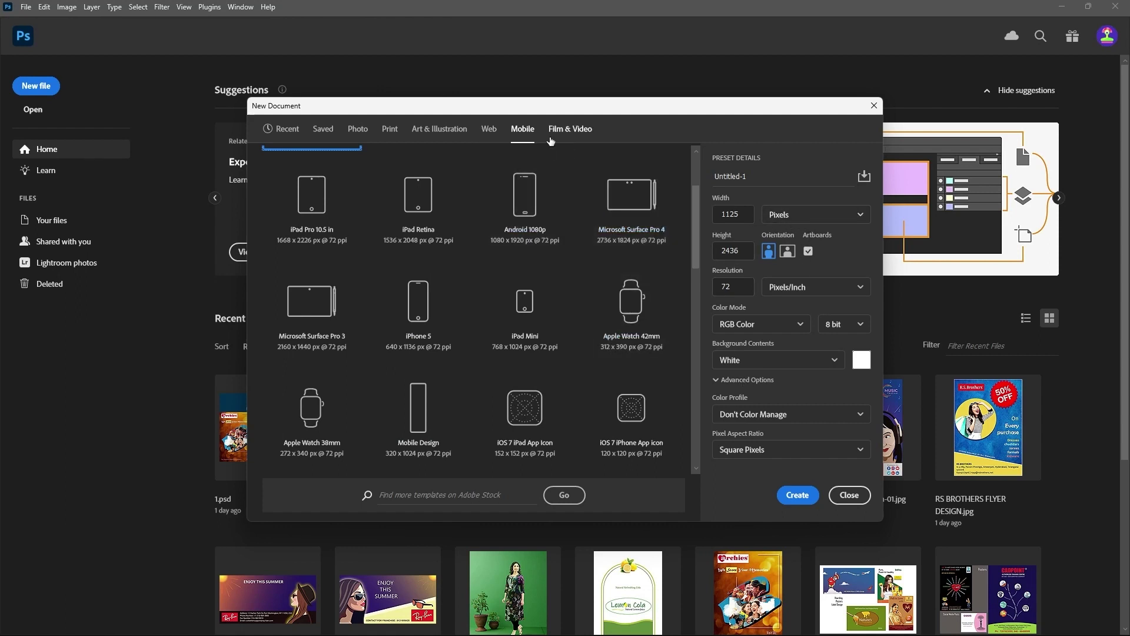
click(568, 131)
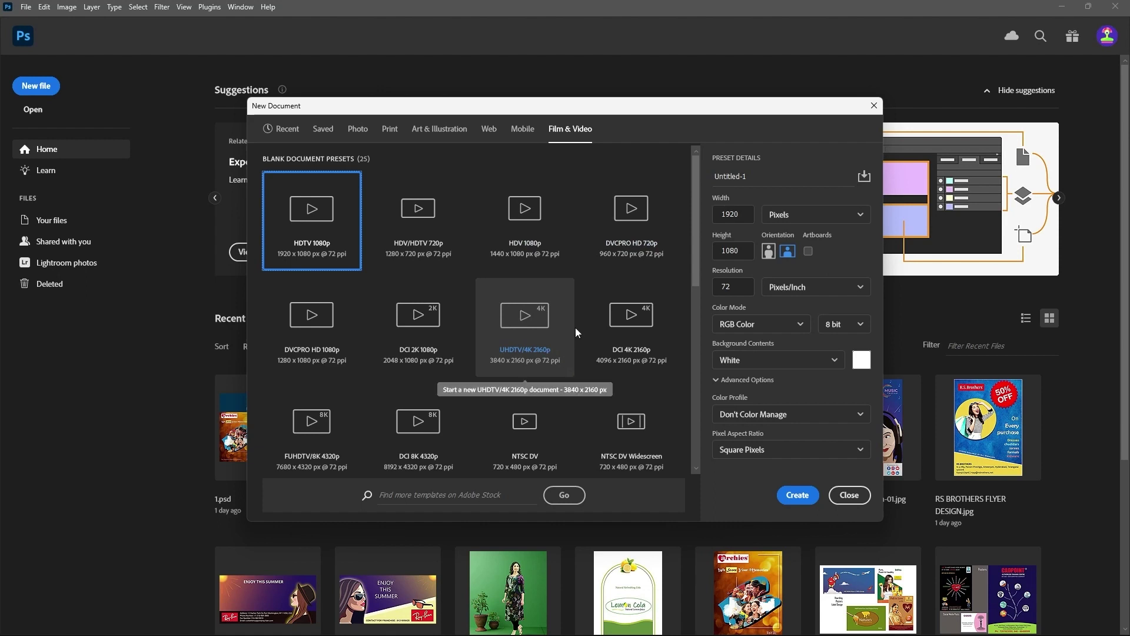
scroll(576, 327, down, 2)
scroll(580, 320, up, 2)
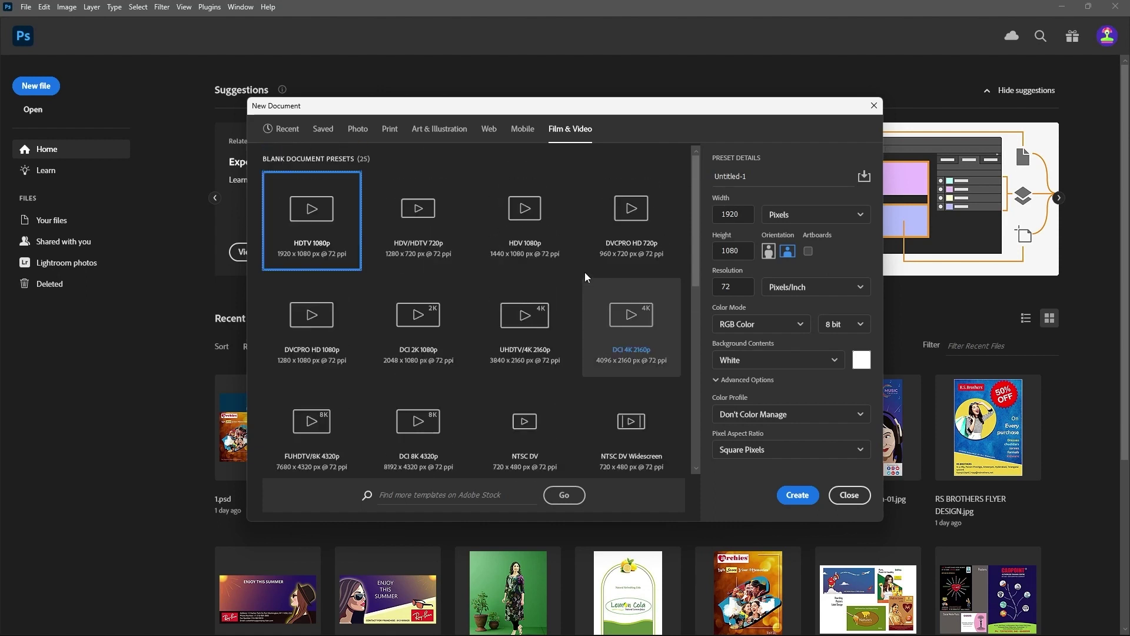
Choose the A4 preset from the Print category and name the new document INTERFACE.
click(388, 134)
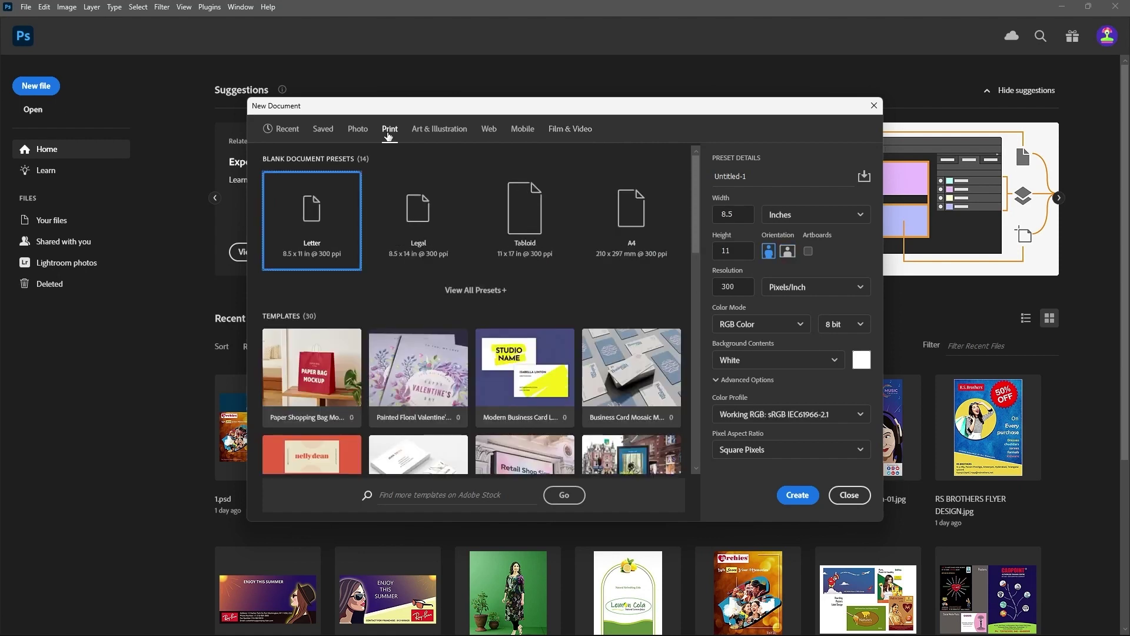
click(637, 217)
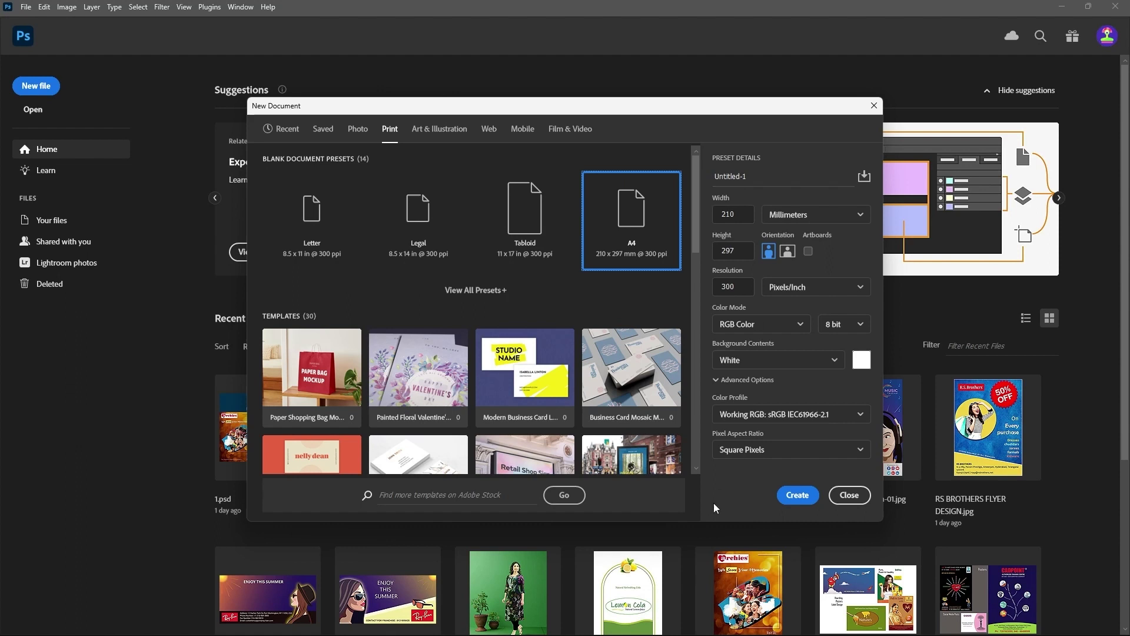
mouse_move(628, 632)
drag(766, 176, 704, 173)
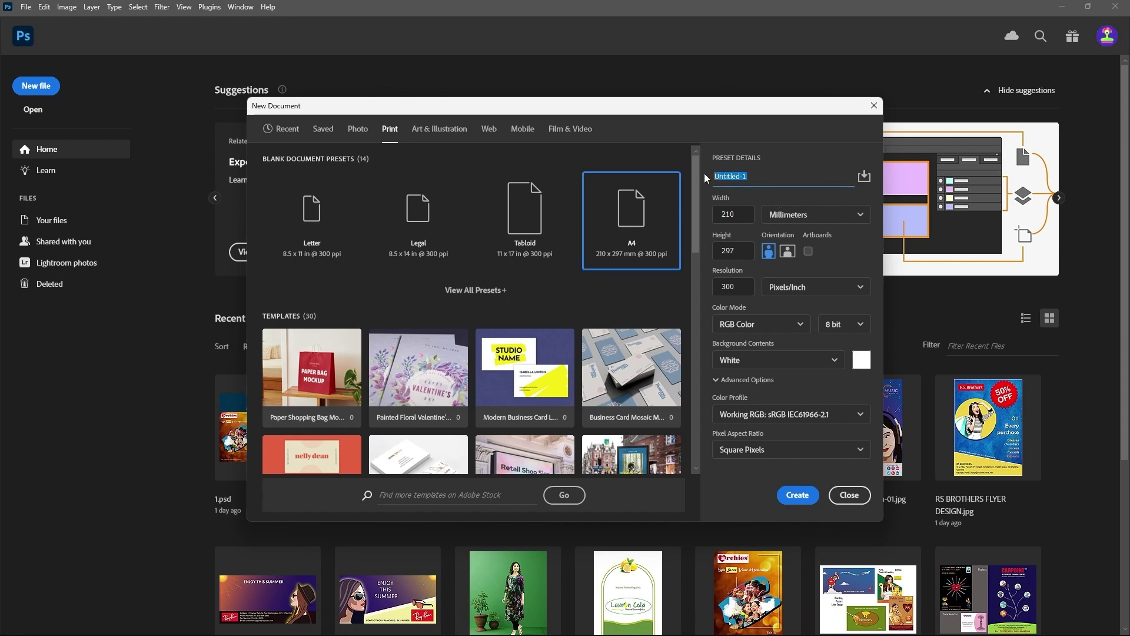
key(BackSpace)
text(INTERFACE)
Switch the document size units through pixels, inches, centimeters, millimeters, points and picas to compare the A4 dimensions.
click(860, 215)
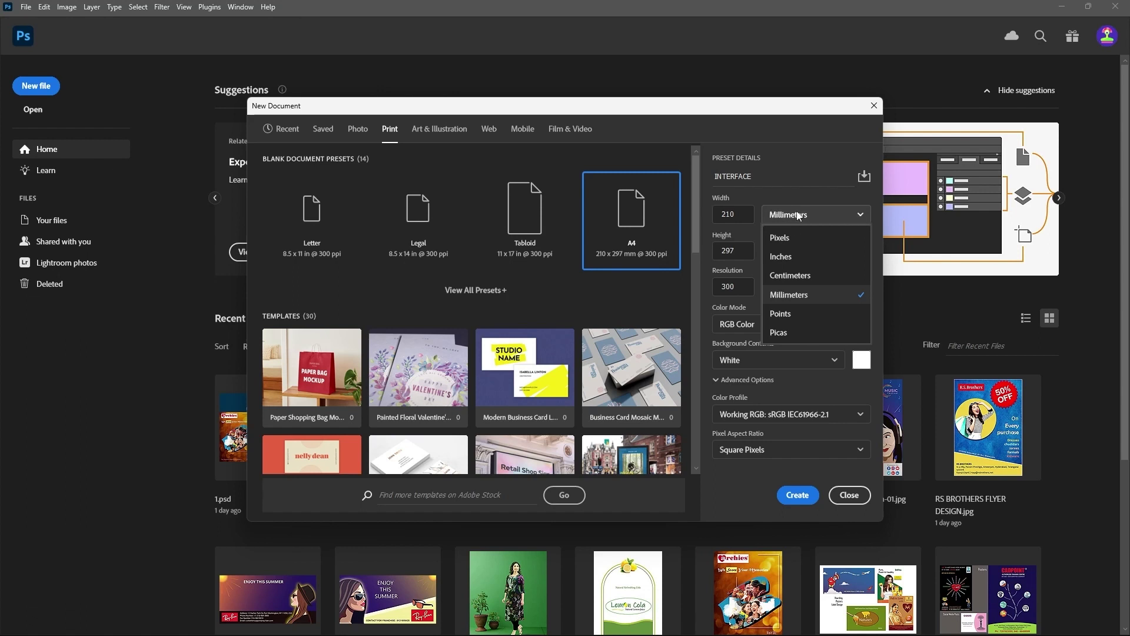
click(795, 238)
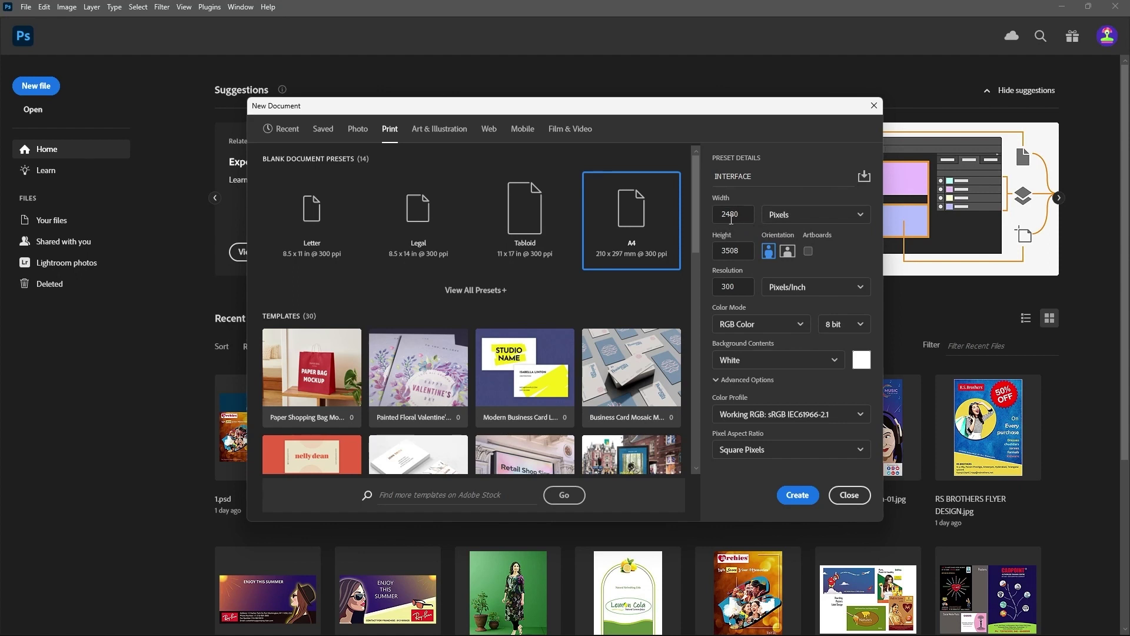
click(860, 216)
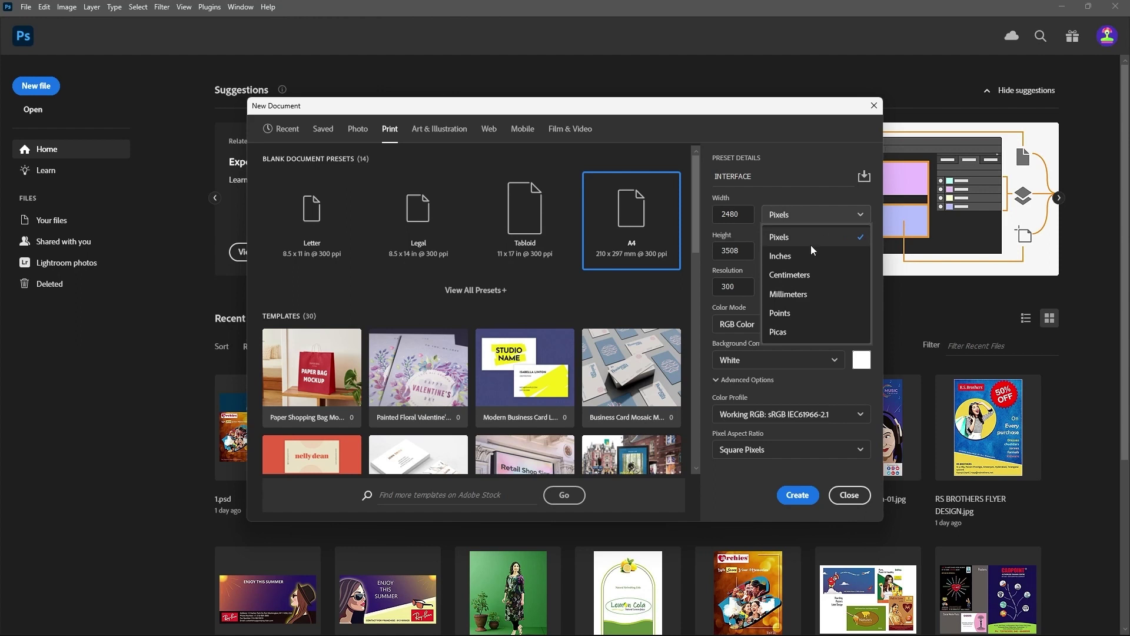
click(794, 257)
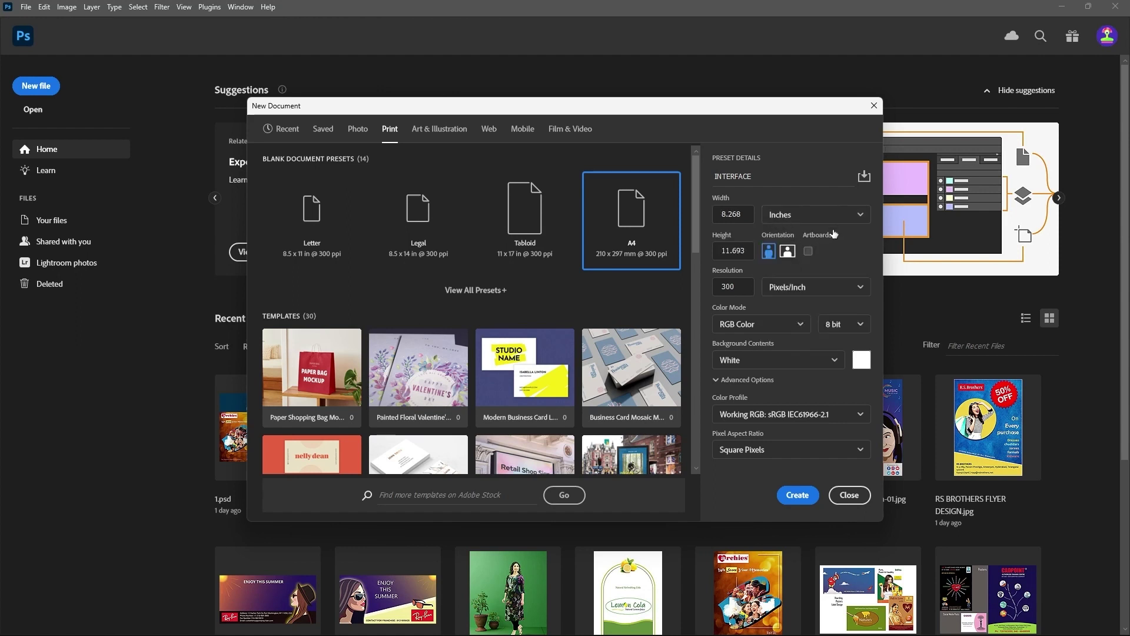
click(858, 219)
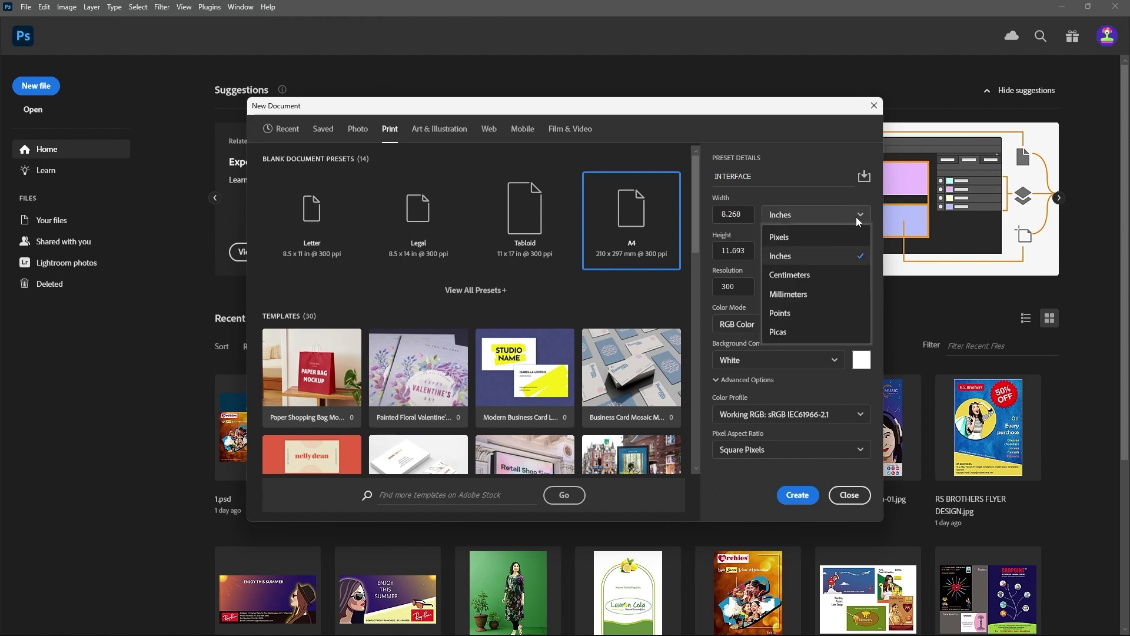
click(794, 279)
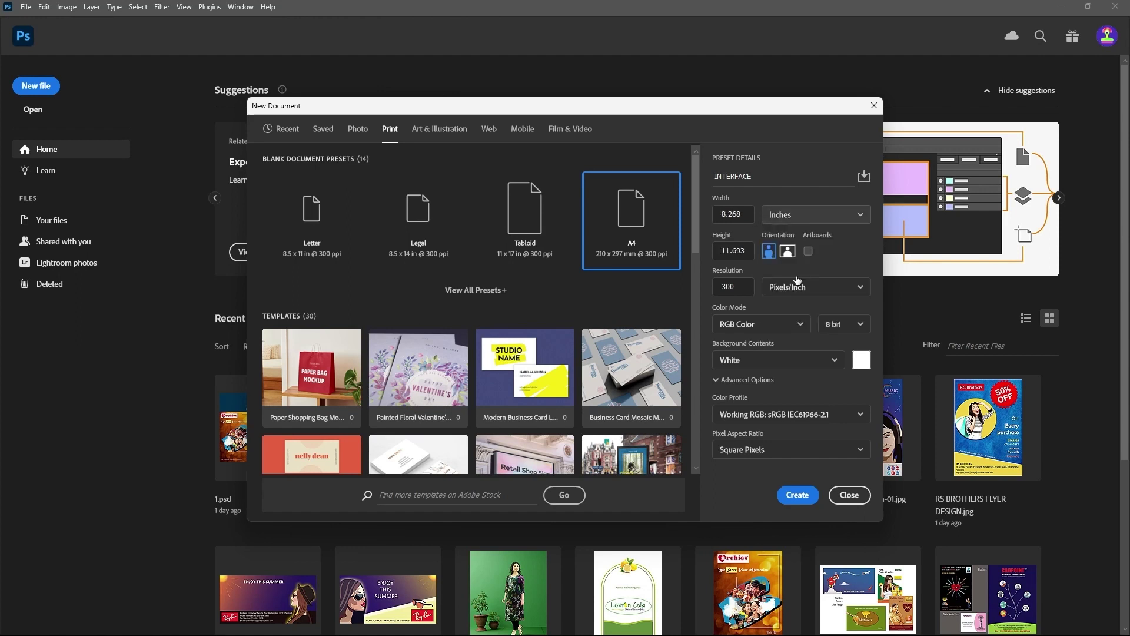
click(857, 216)
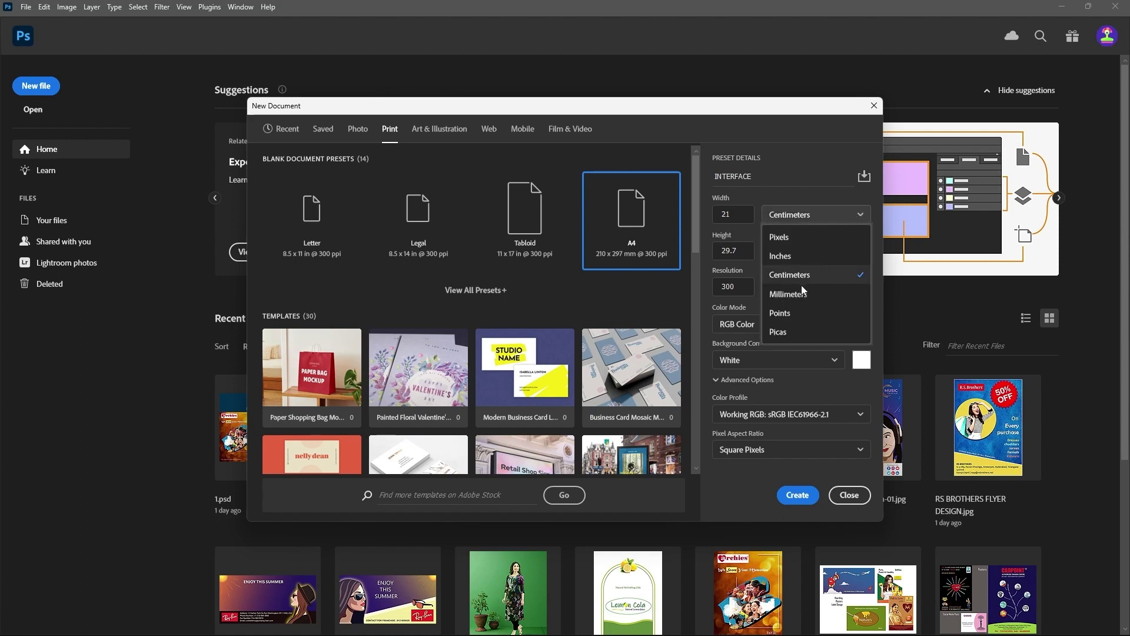
click(799, 295)
click(839, 215)
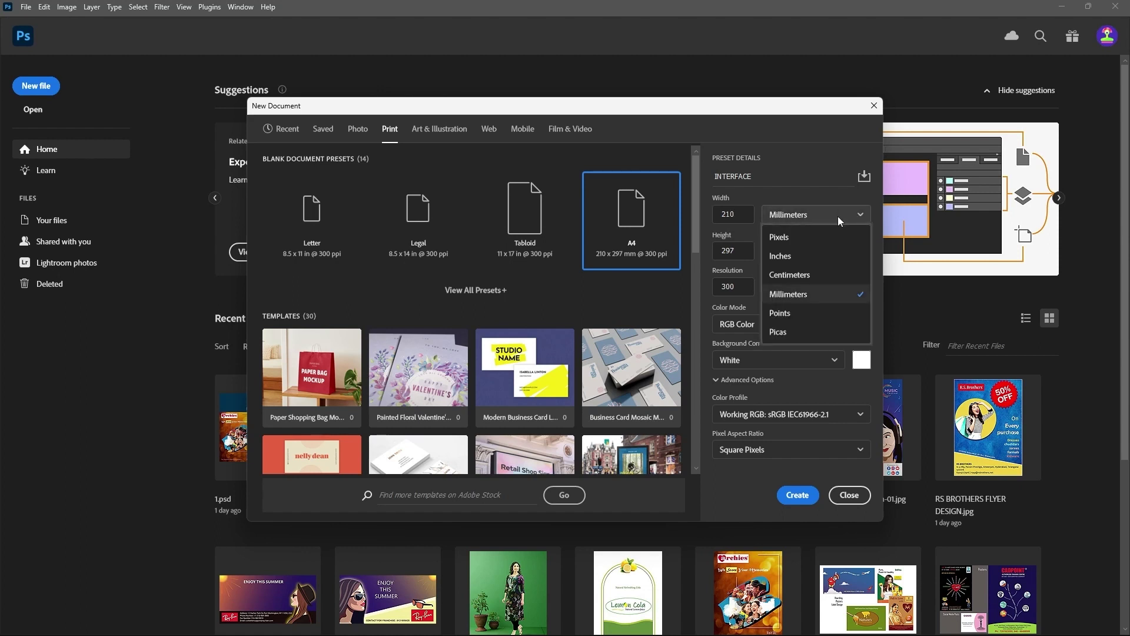
click(791, 312)
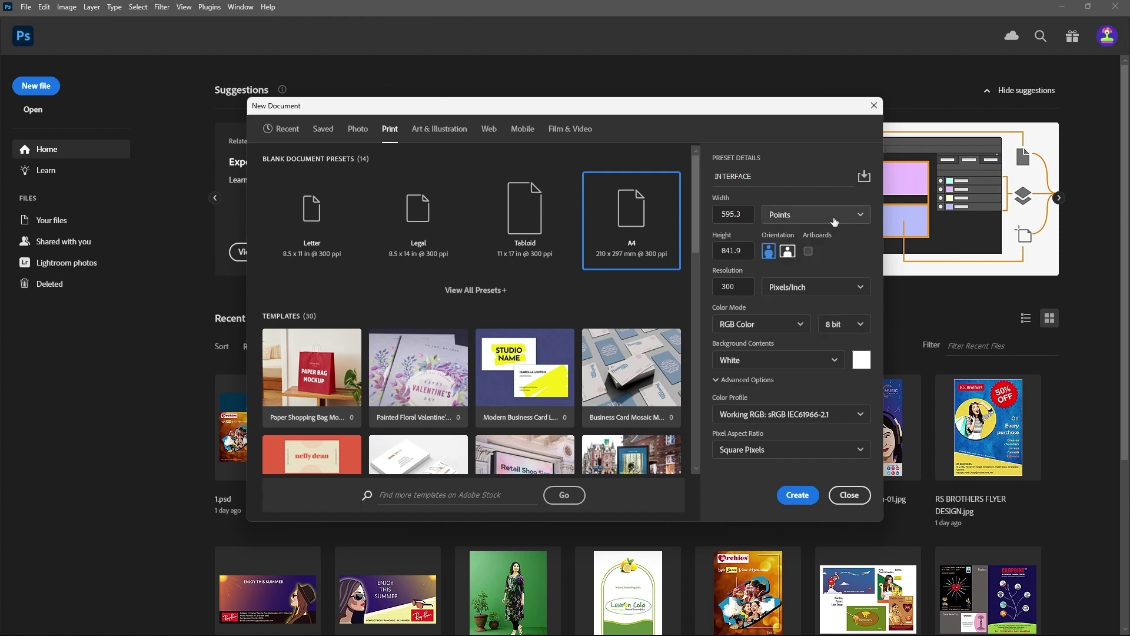
click(857, 218)
click(786, 331)
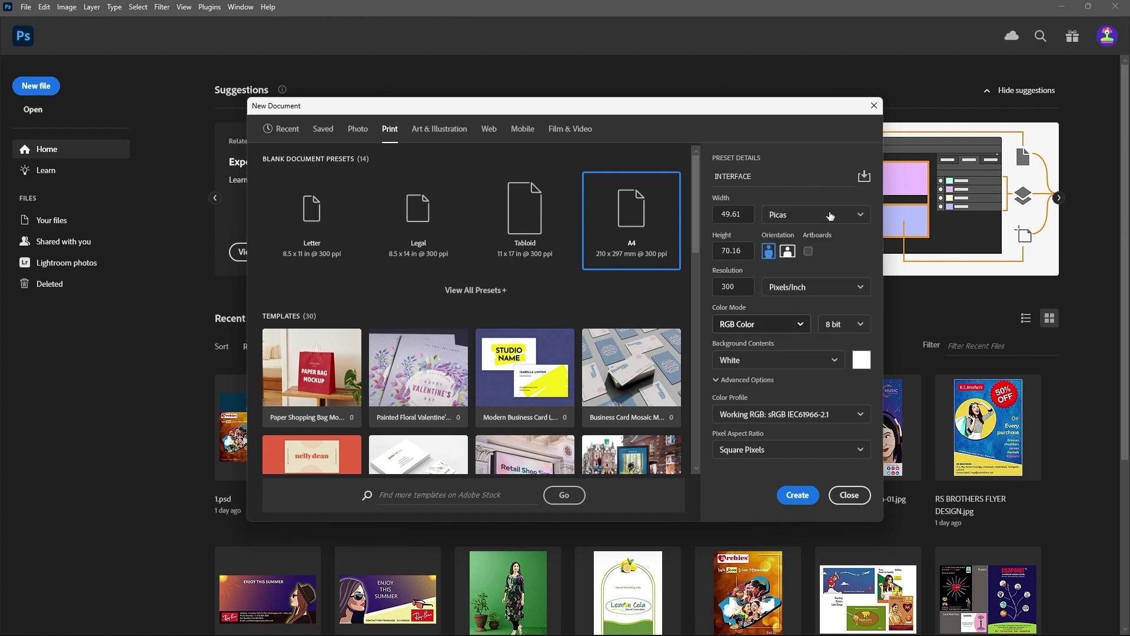
Set the document size units to inches and examine the available resolution units.
click(829, 216)
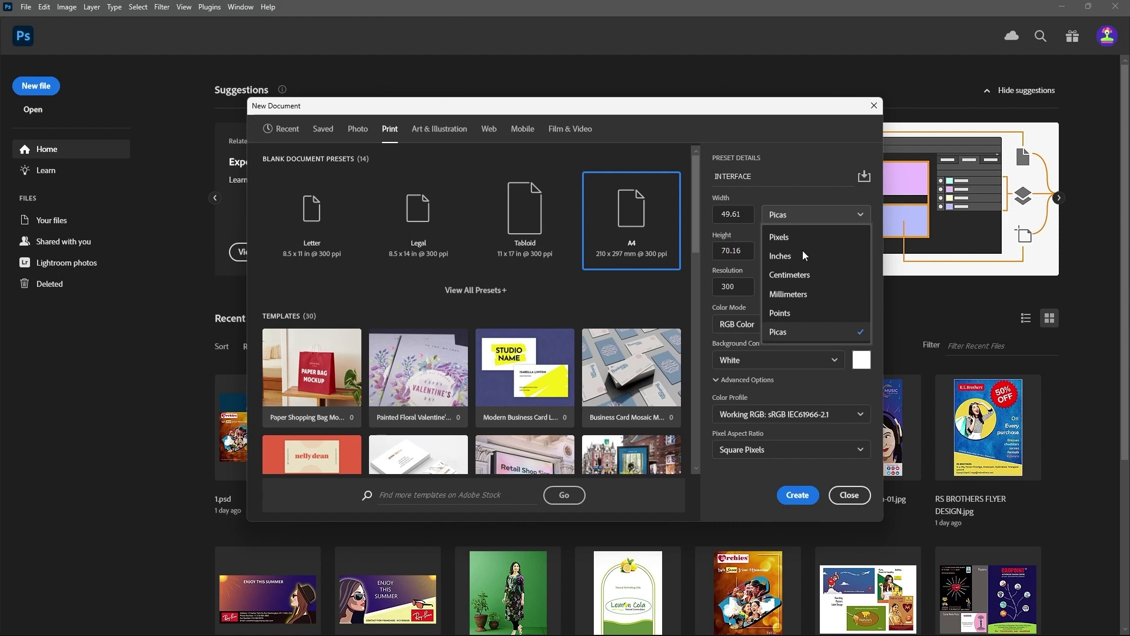
click(790, 256)
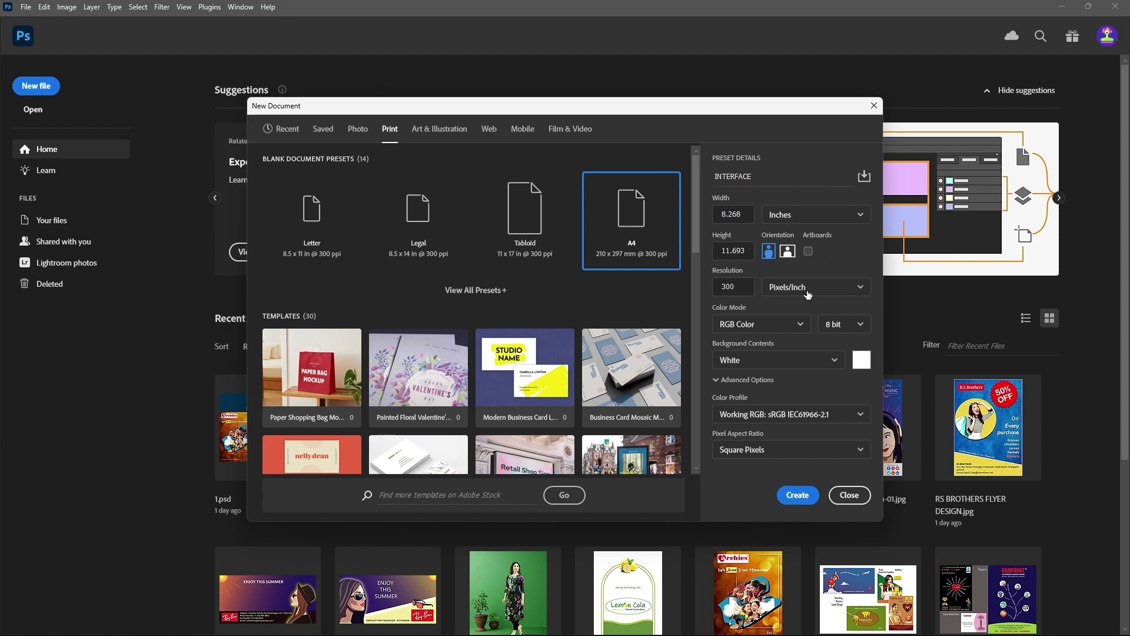
click(861, 290)
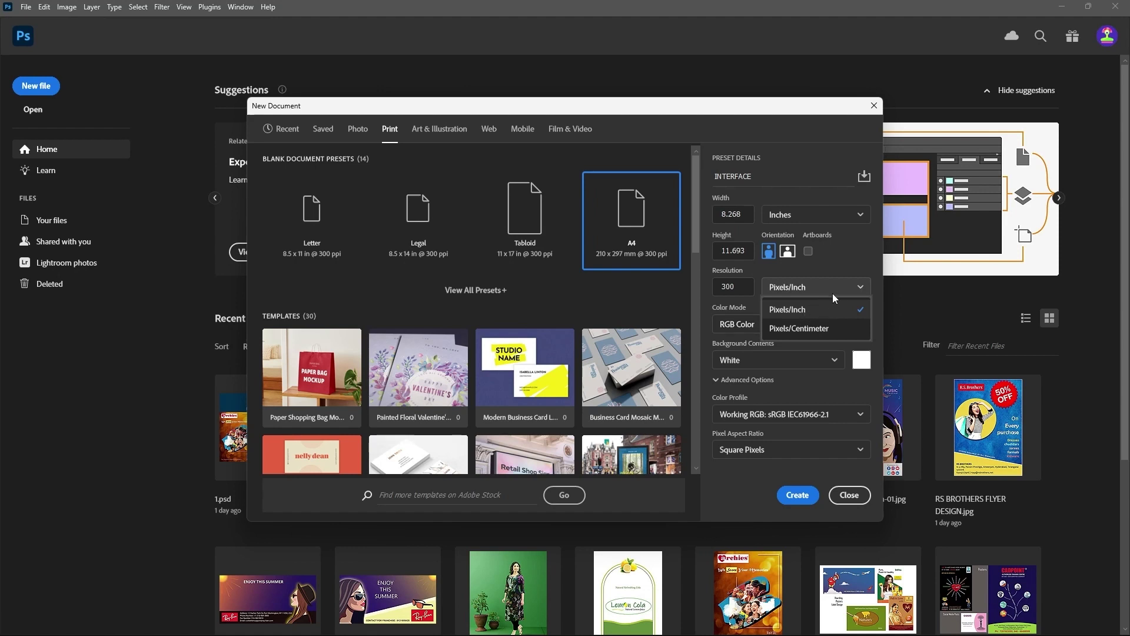
click(846, 289)
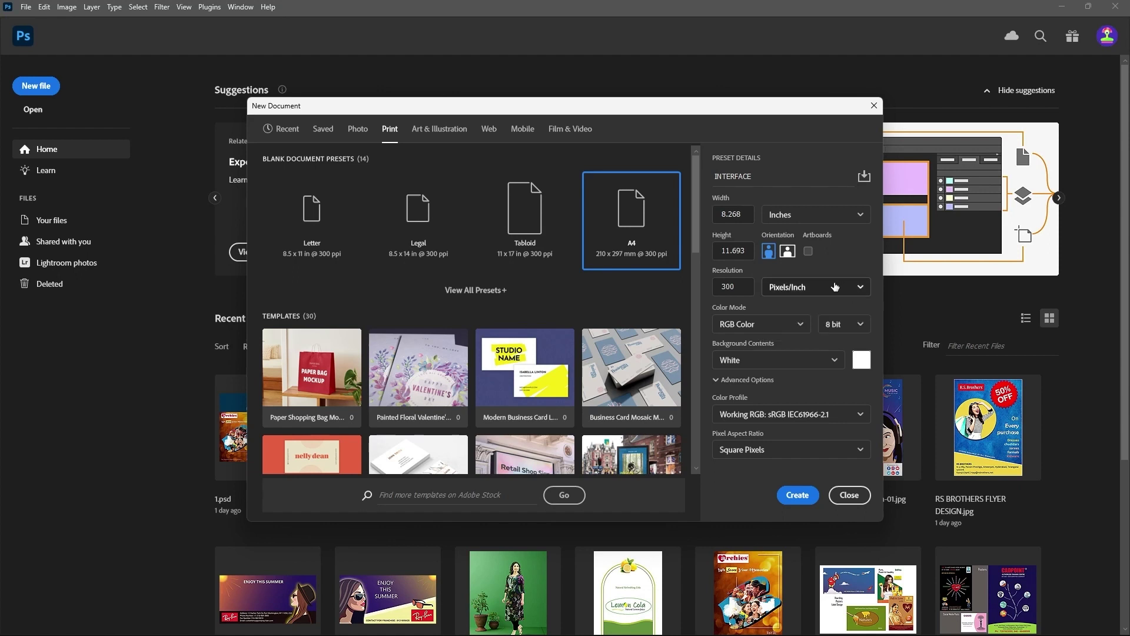
Examine the color mode and bit depth options for the new document, choosing RGB Color as the mode.
click(800, 328)
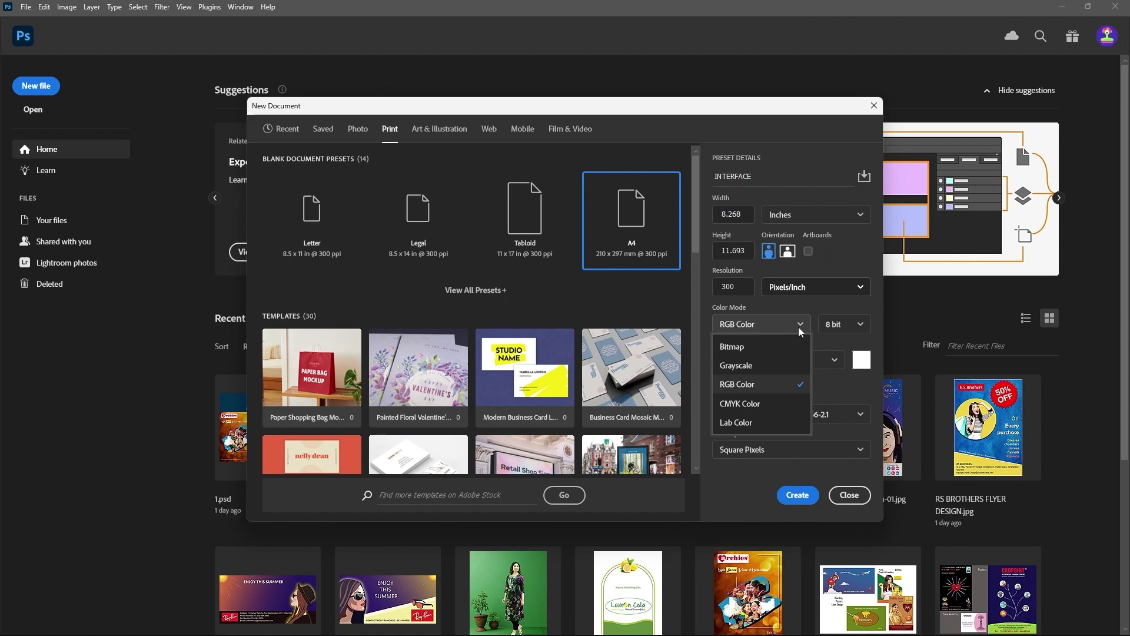
click(763, 384)
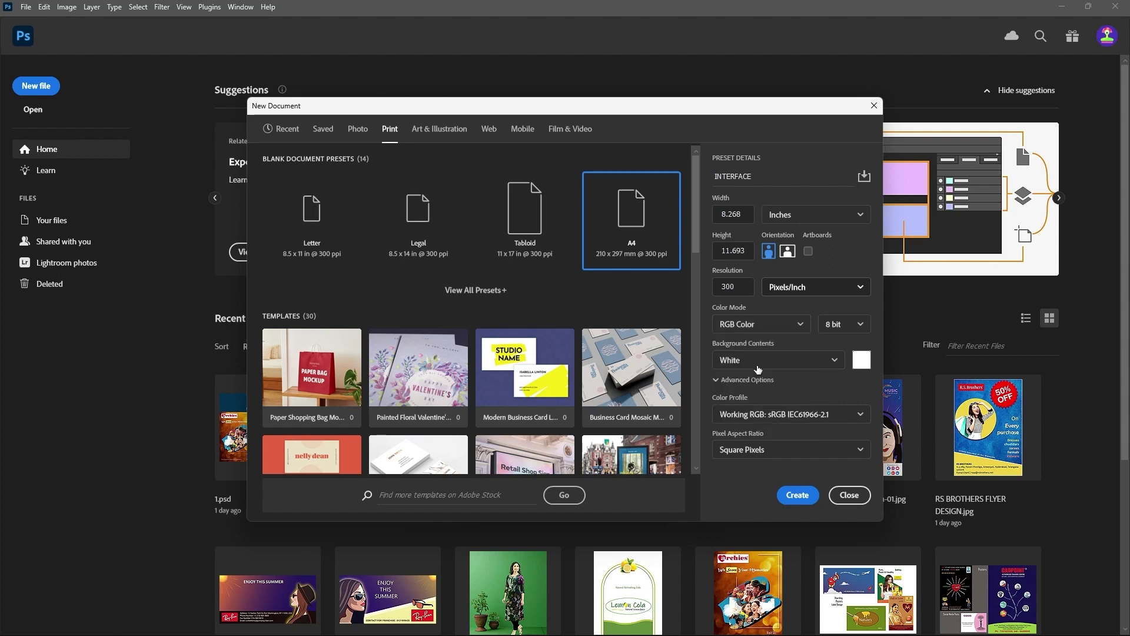
click(799, 326)
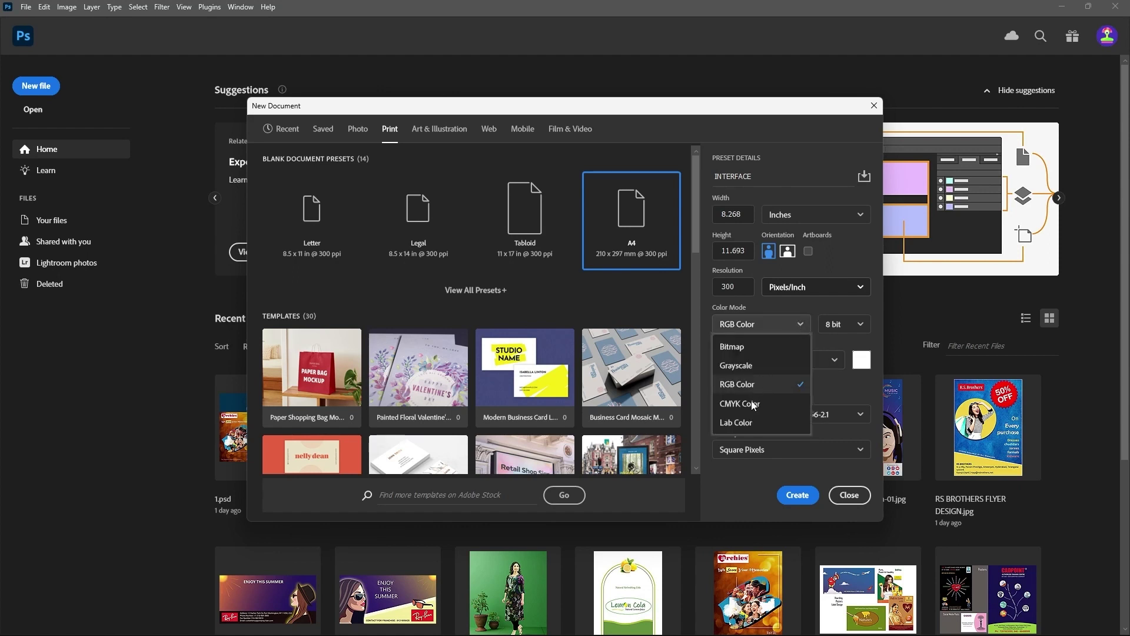
click(776, 328)
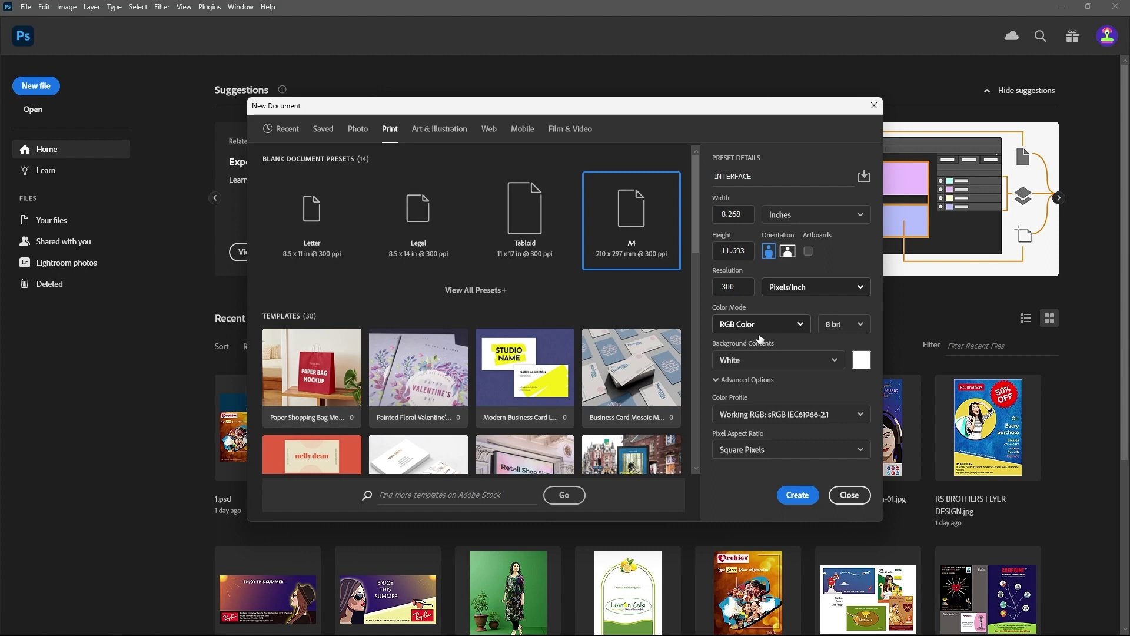
click(860, 328)
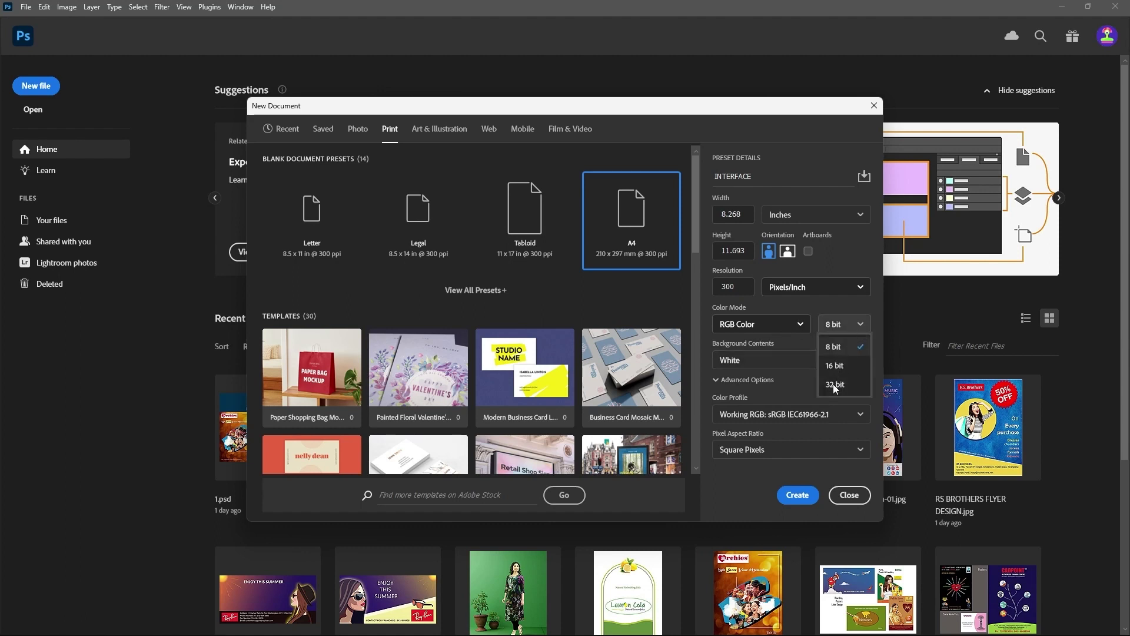
click(842, 324)
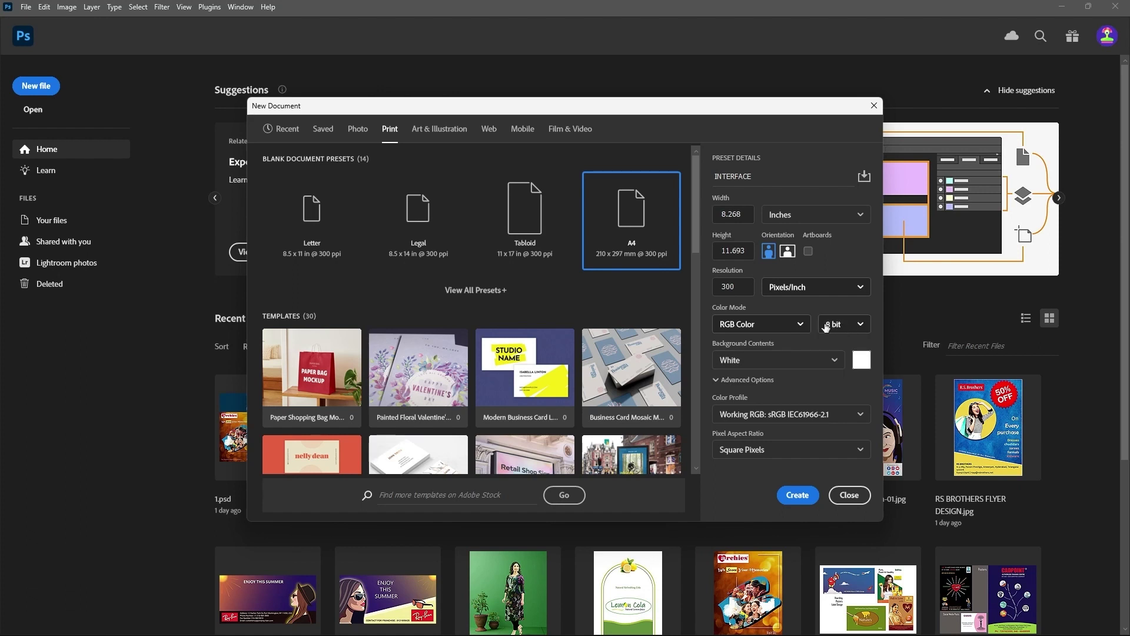
Examine the background contents options and the advanced color profile and pixel aspect ratio choices.
click(831, 364)
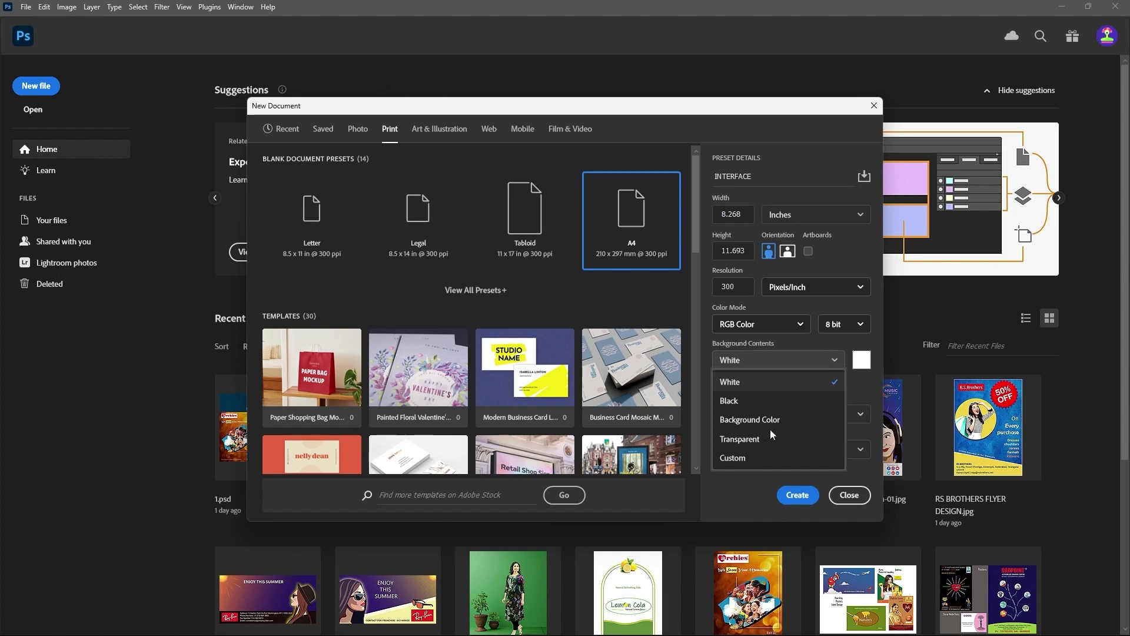
click(809, 361)
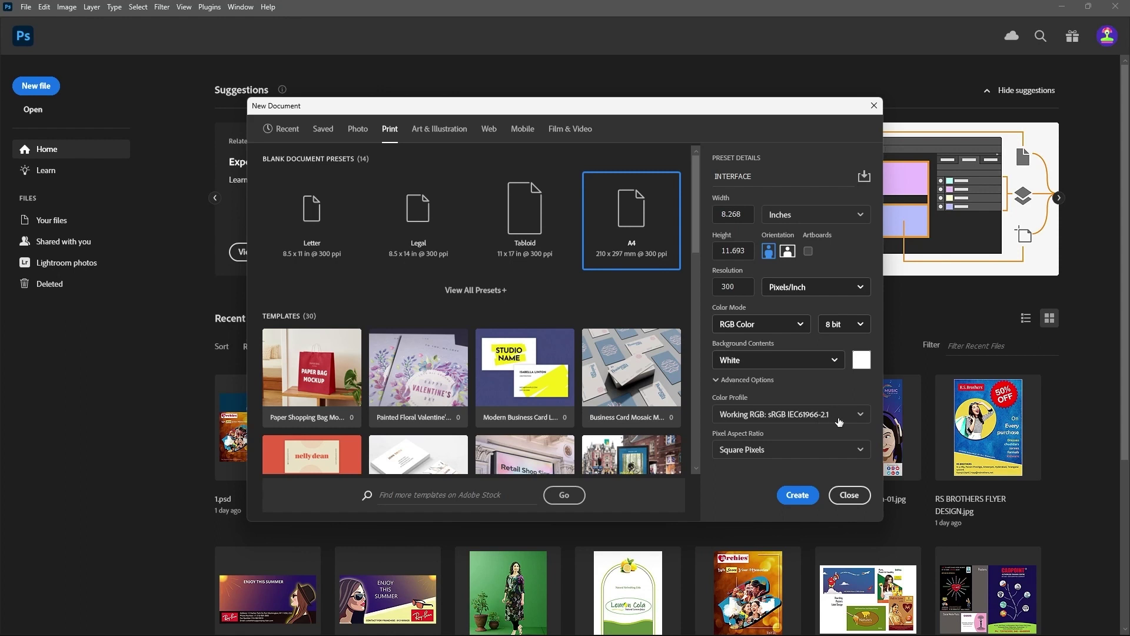
click(857, 420)
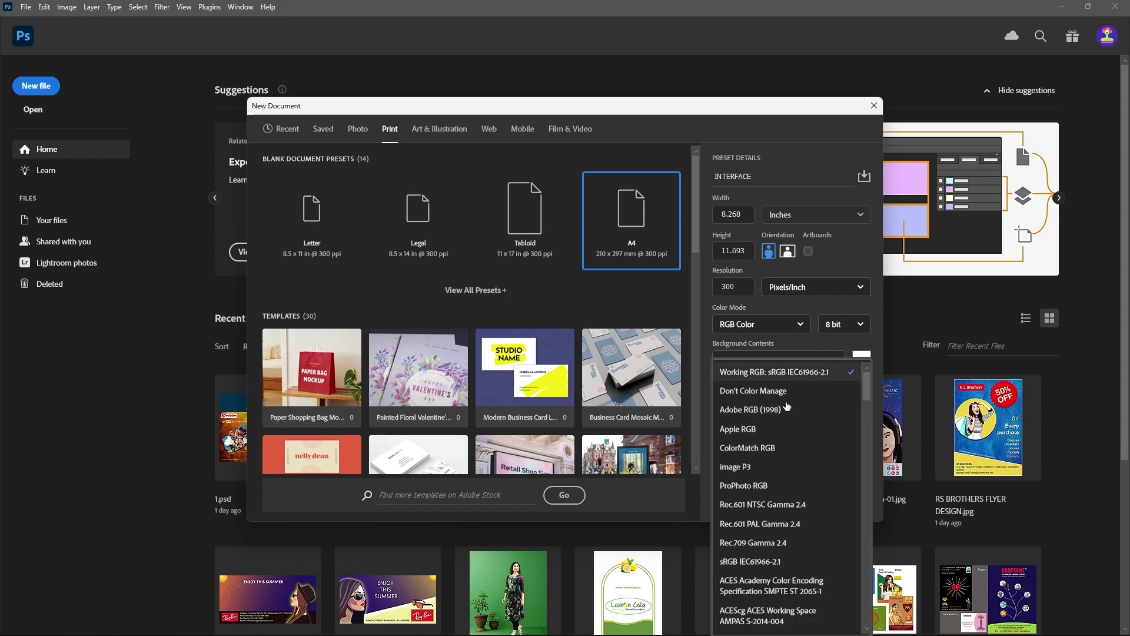
click(702, 368)
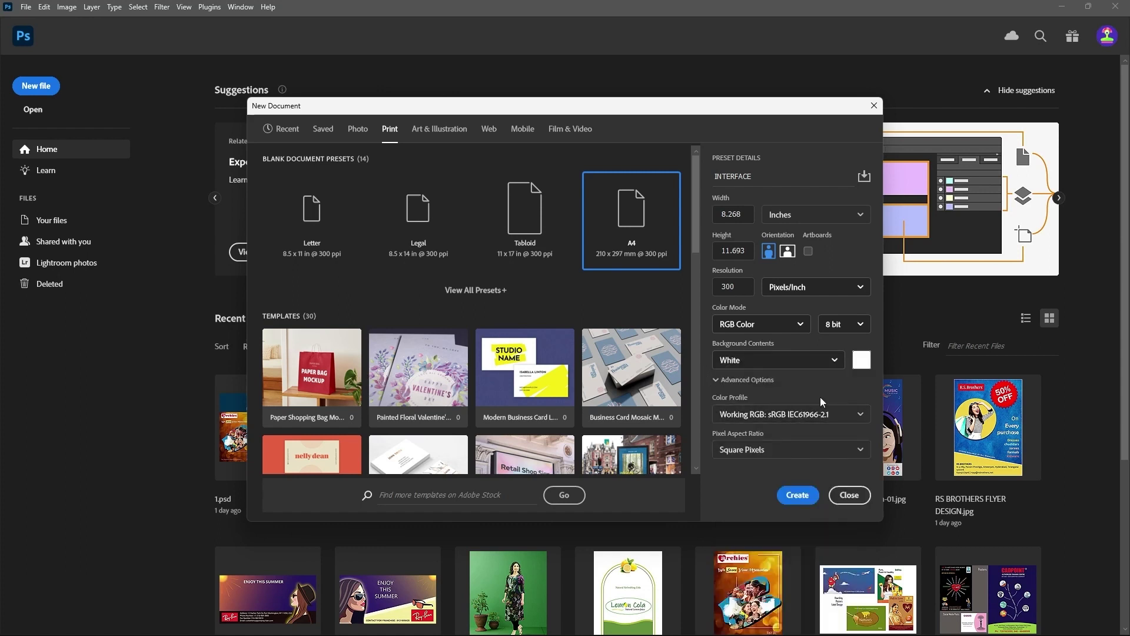
click(716, 381)
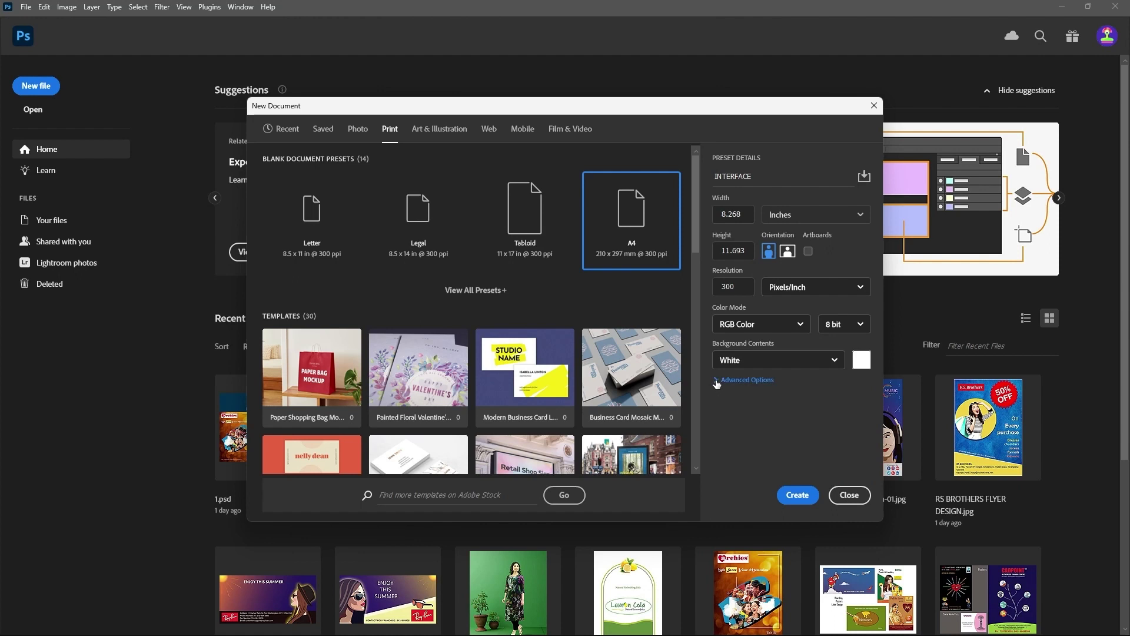
click(716, 381)
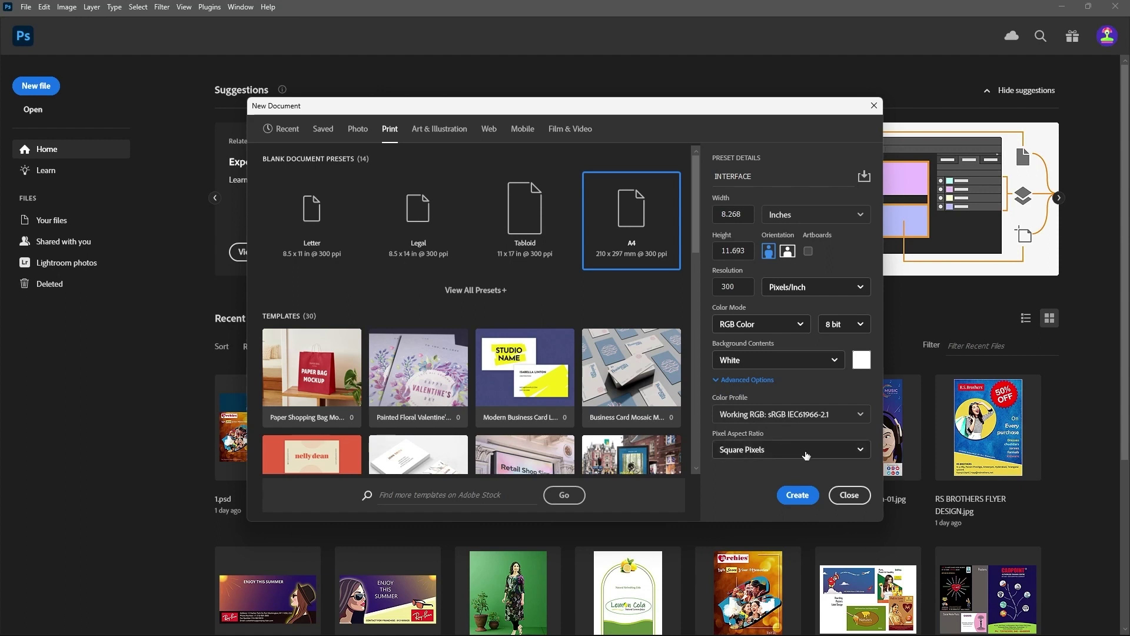
click(860, 453)
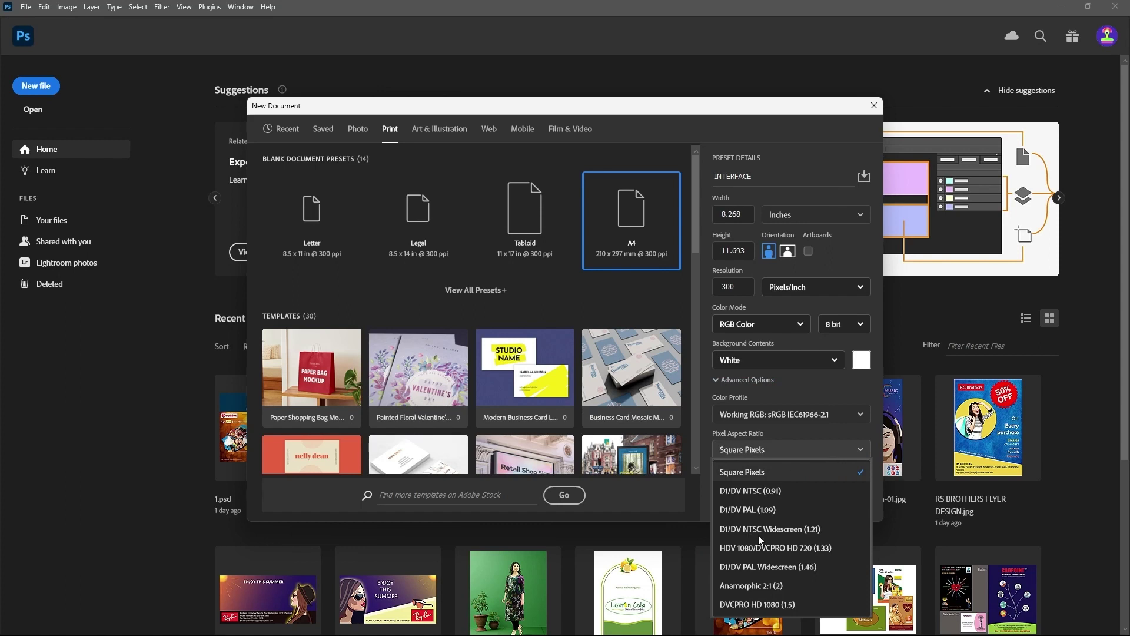
click(797, 451)
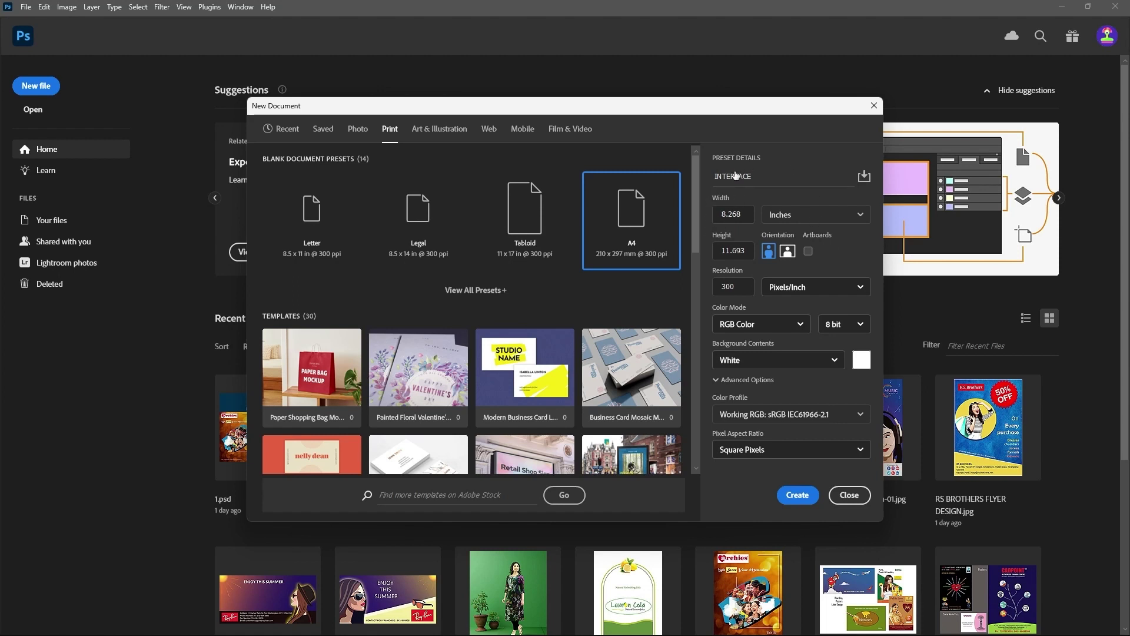
Create the INTERFACE document with the configured A4 settings.
click(800, 497)
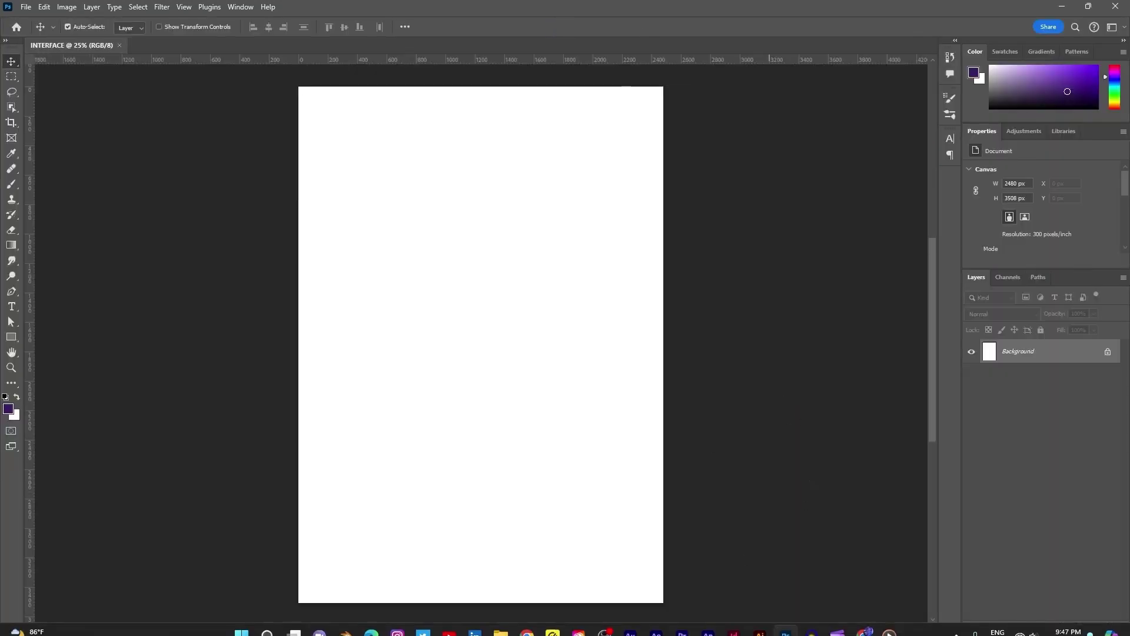
mouse_move(800, 627)
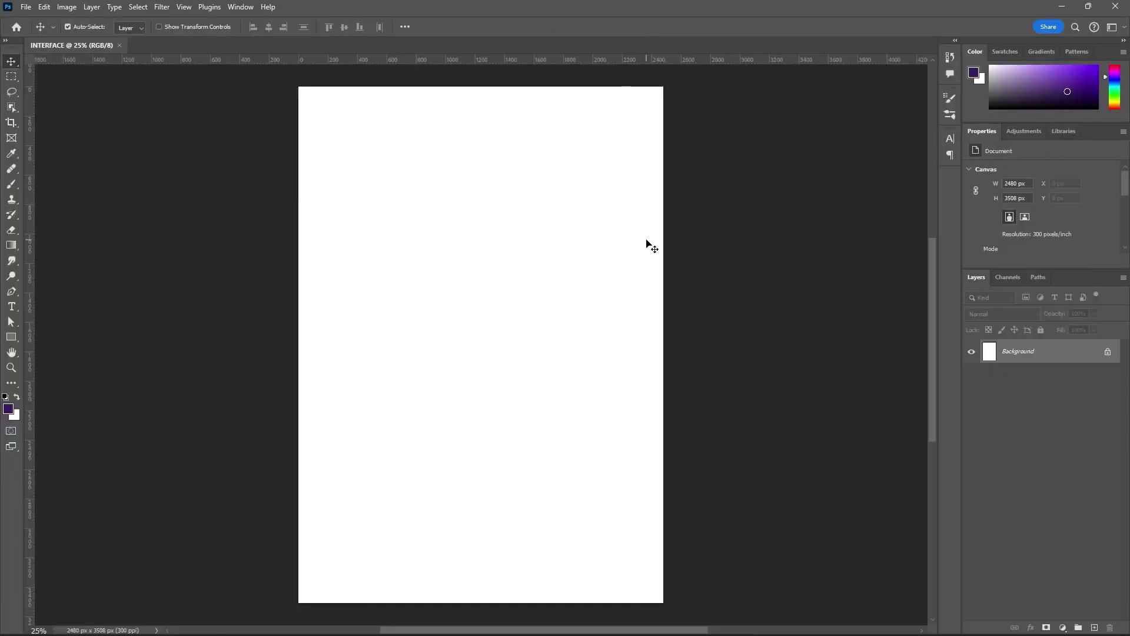
scroll(549, 235, down, 2)
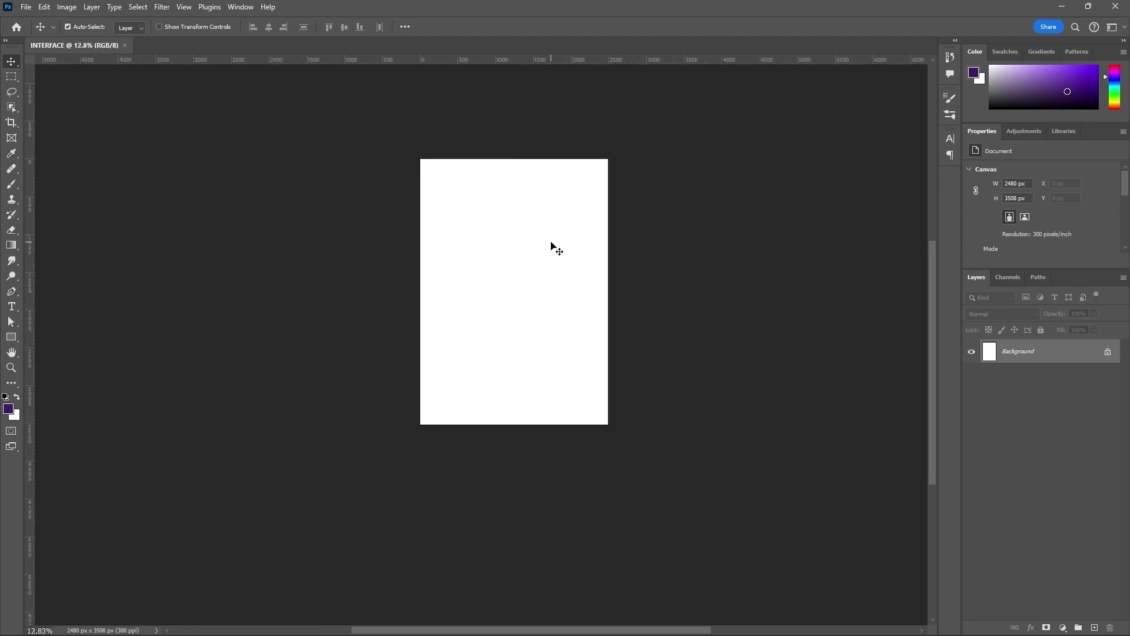
scroll(552, 243, down, 1)
scroll(550, 184, up, 2)
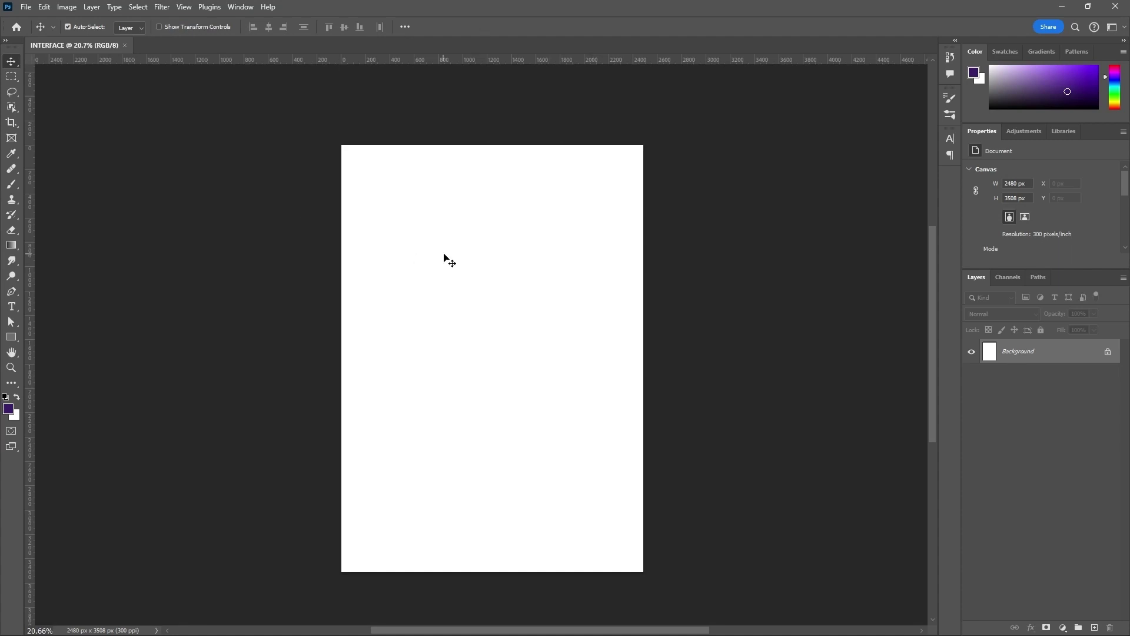
scroll(459, 244, down, 1)
scroll(513, 262, up, 1)
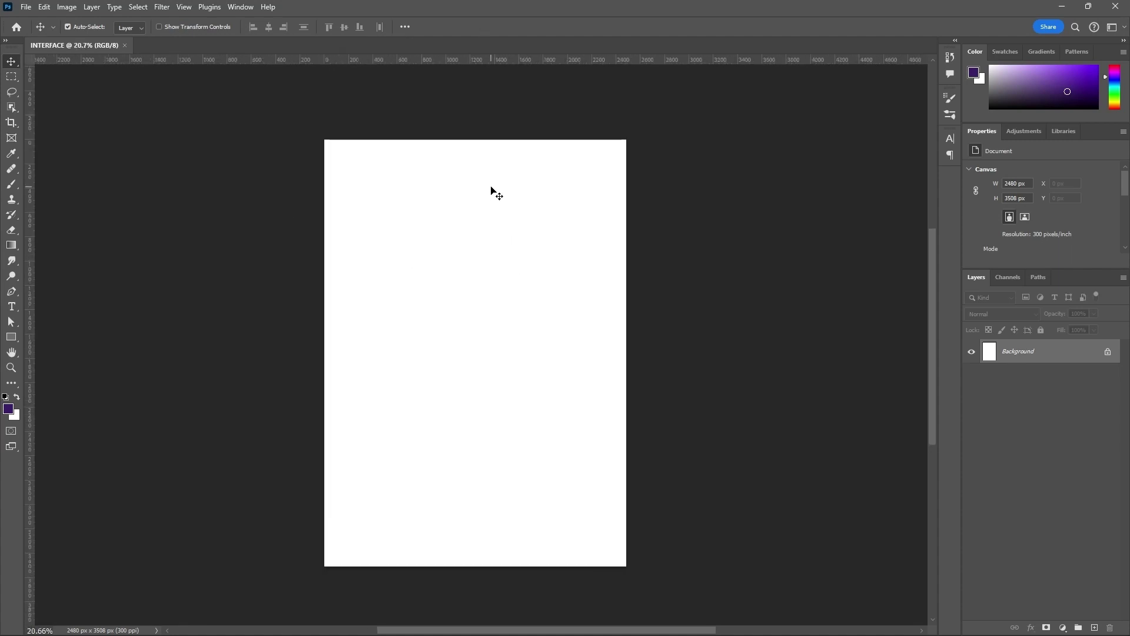
scroll(492, 189, down, 1)
scroll(500, 163, up, 1)
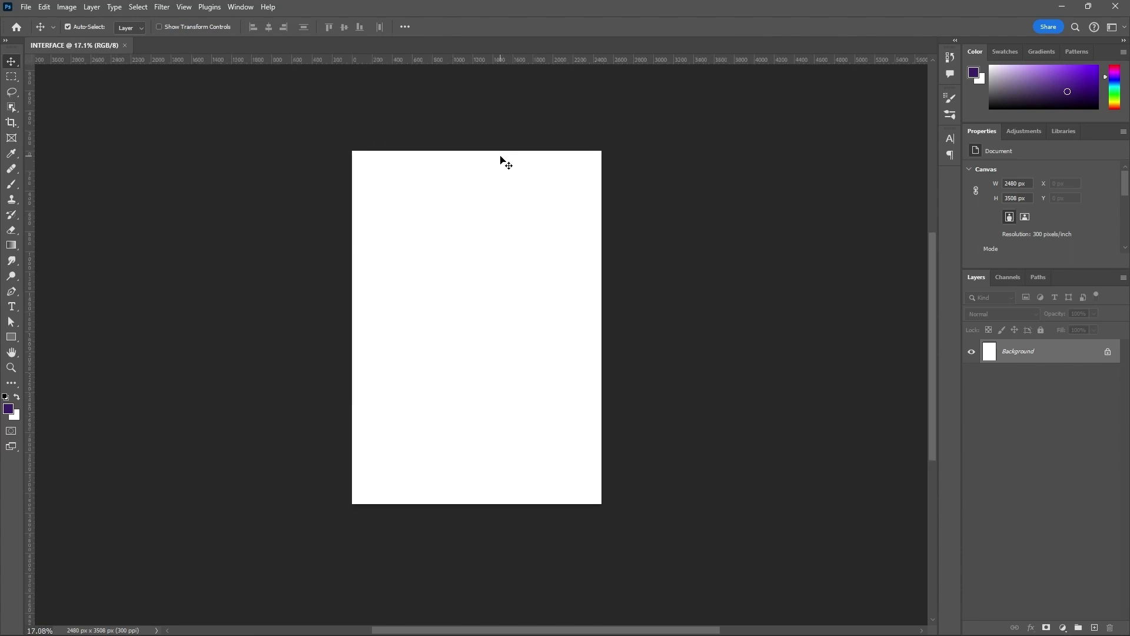
scroll(501, 134, up, 1)
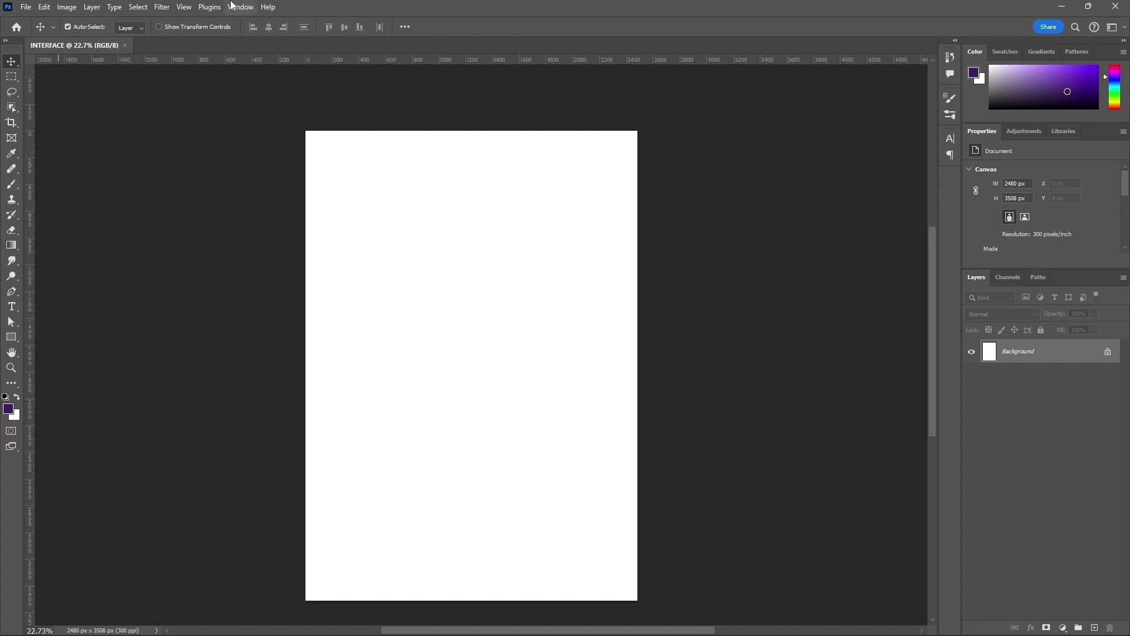
View the Home screen and return to the INTERFACE document.
click(16, 28)
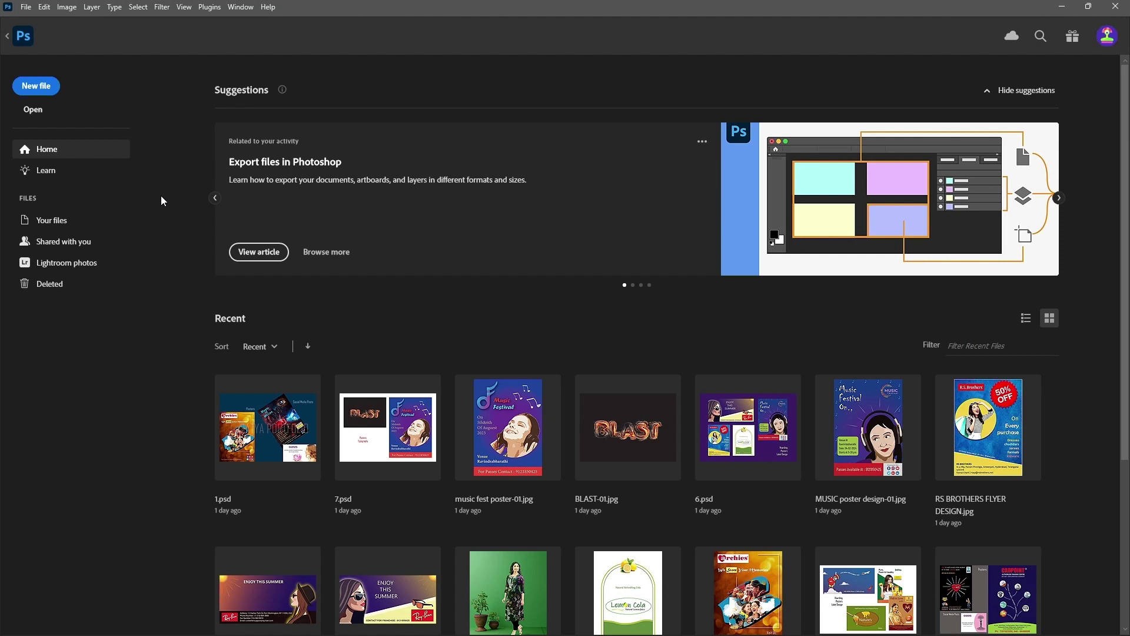
click(6, 37)
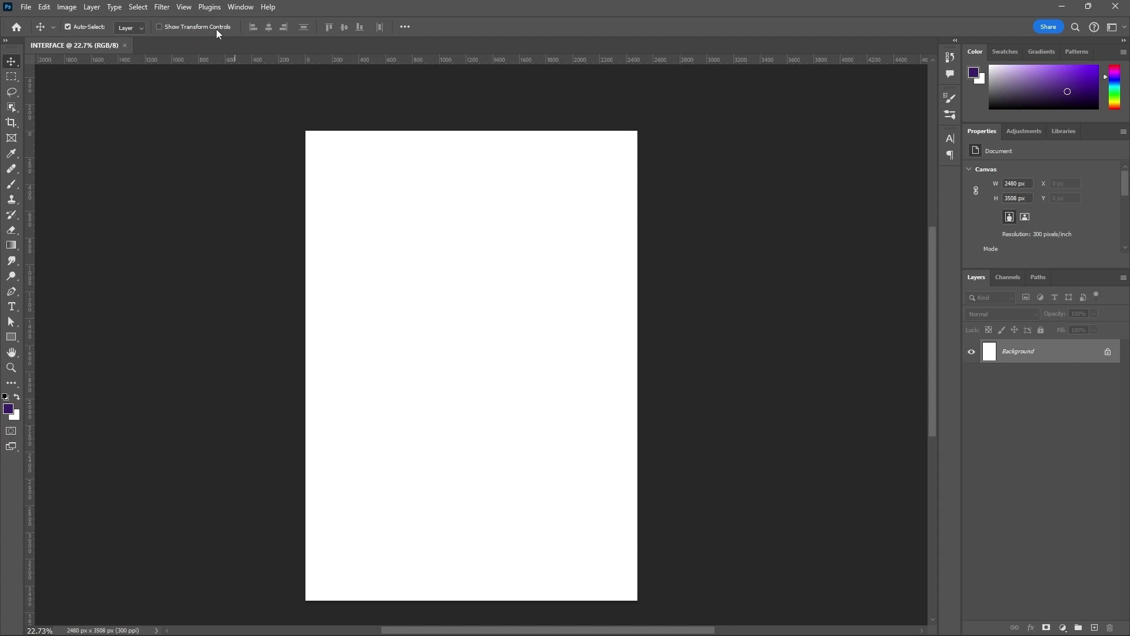
Compare the tool options of the Rectangular Marquee, Lasso and Object Selection tools, ending with the Move tool active.
click(12, 77)
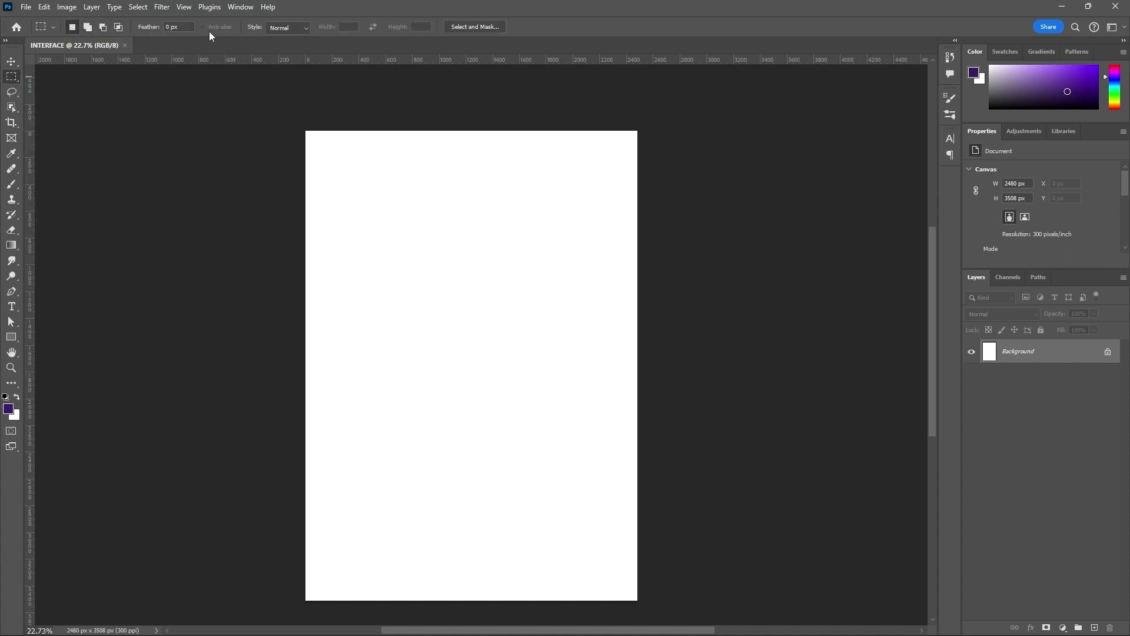
click(14, 94)
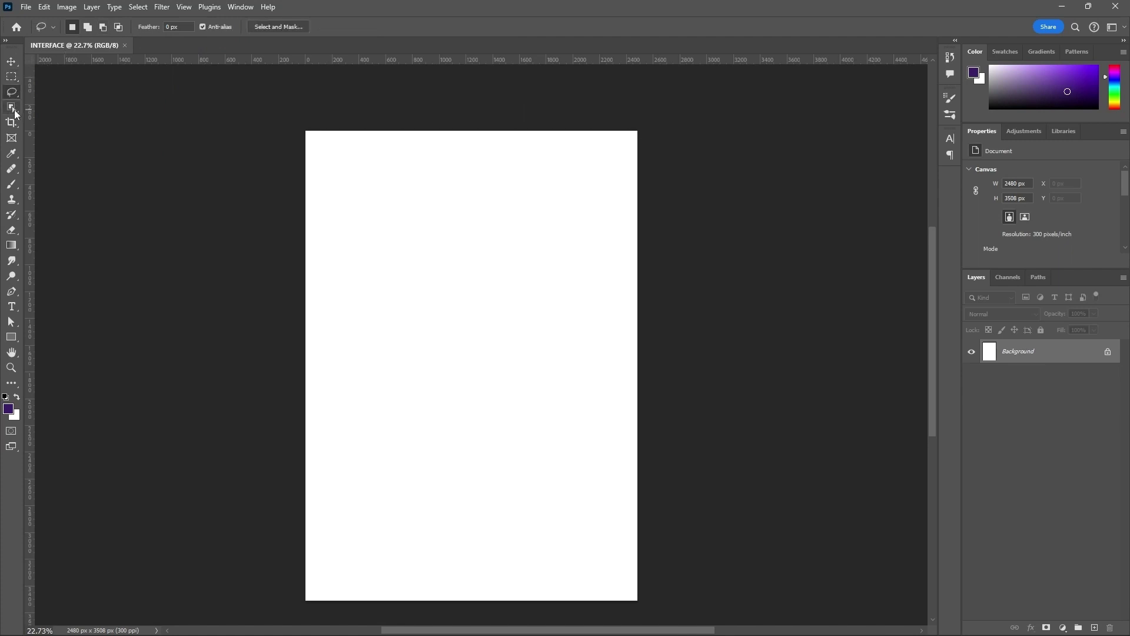
click(11, 108)
click(13, 93)
click(14, 77)
click(13, 63)
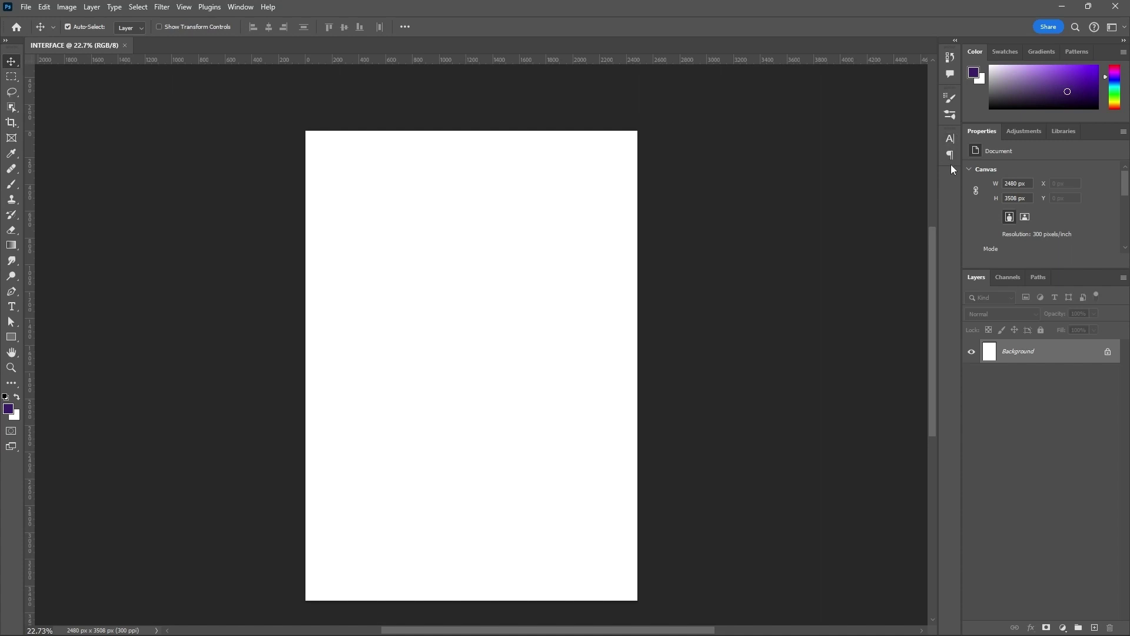
Examine the Brush Settings and Brushes panels, collapsing them again after viewing.
click(950, 99)
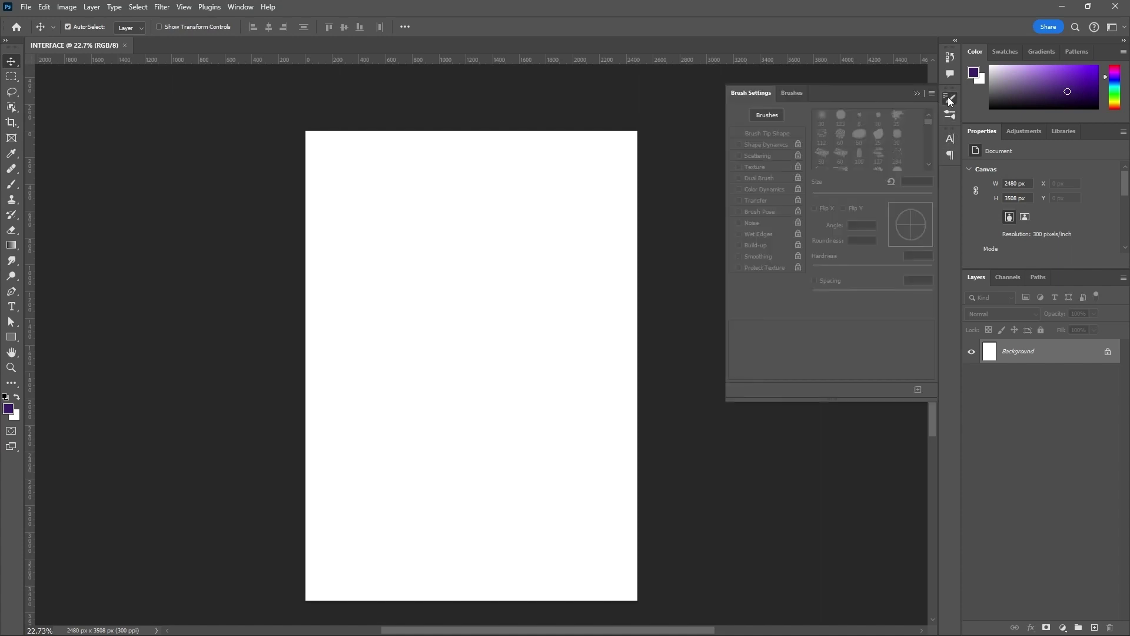
click(793, 93)
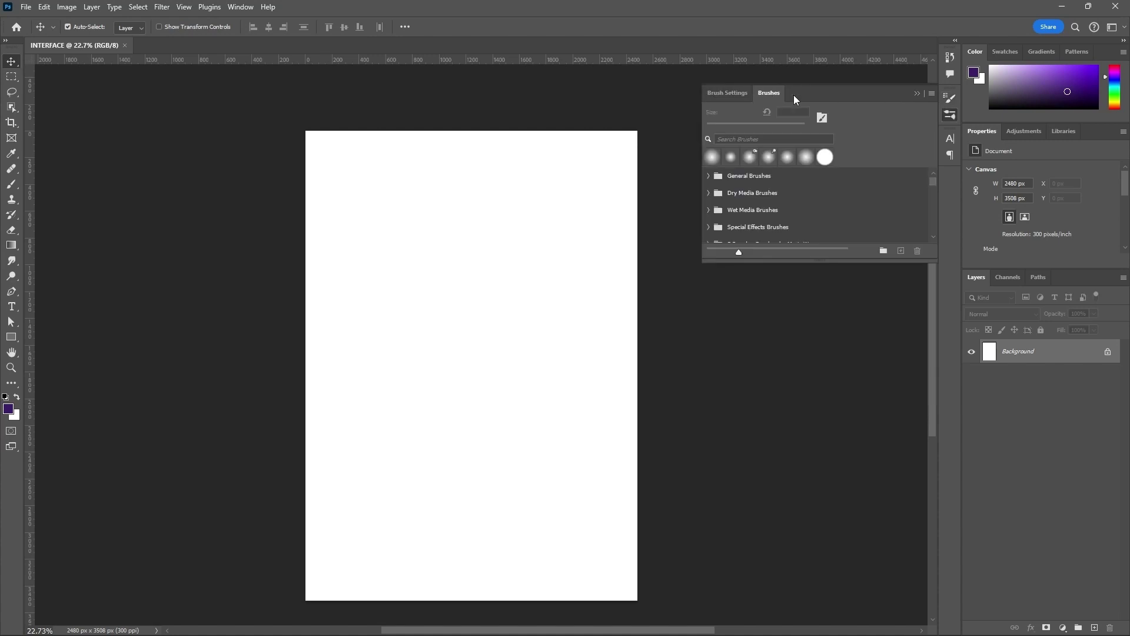
click(917, 94)
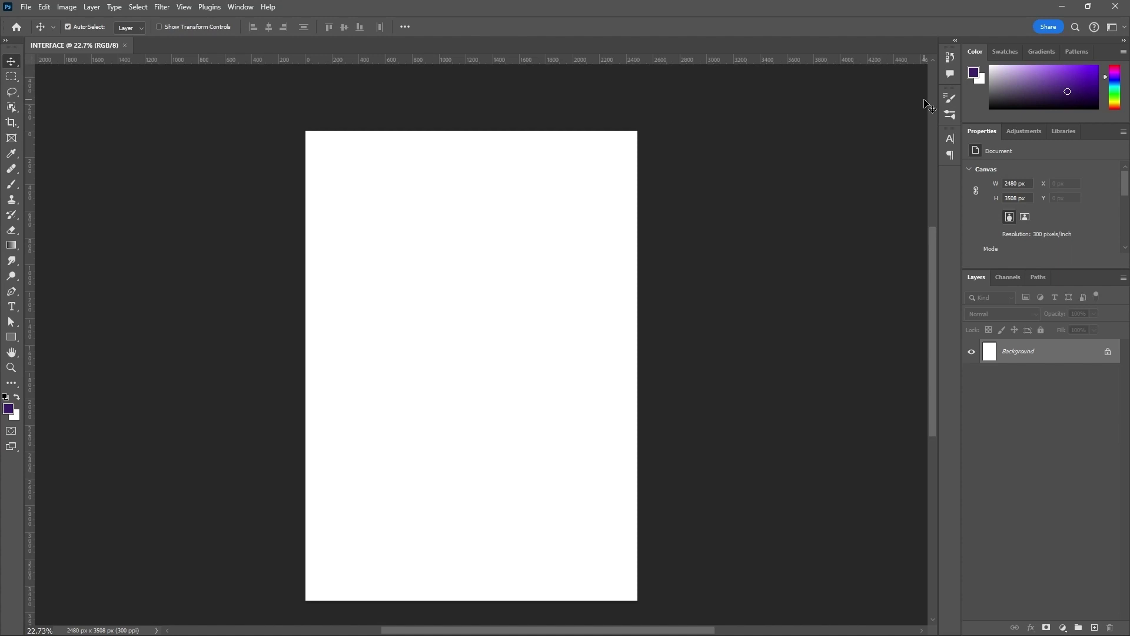
click(952, 115)
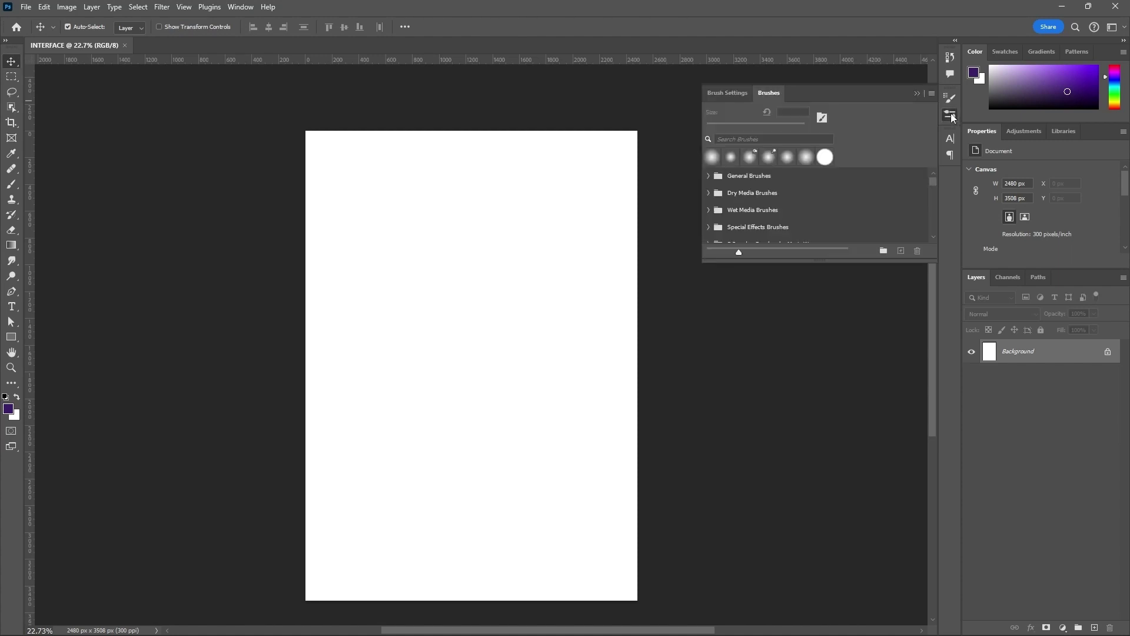
click(917, 93)
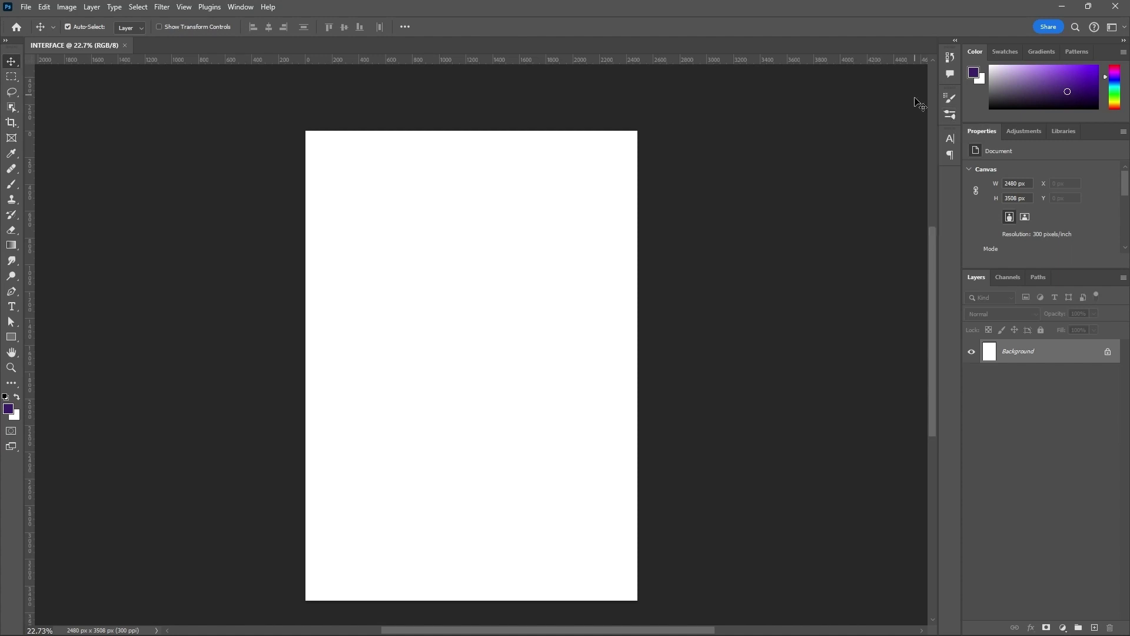
Examine the Character and Paragraph panels, collapsing each one after viewing.
click(952, 139)
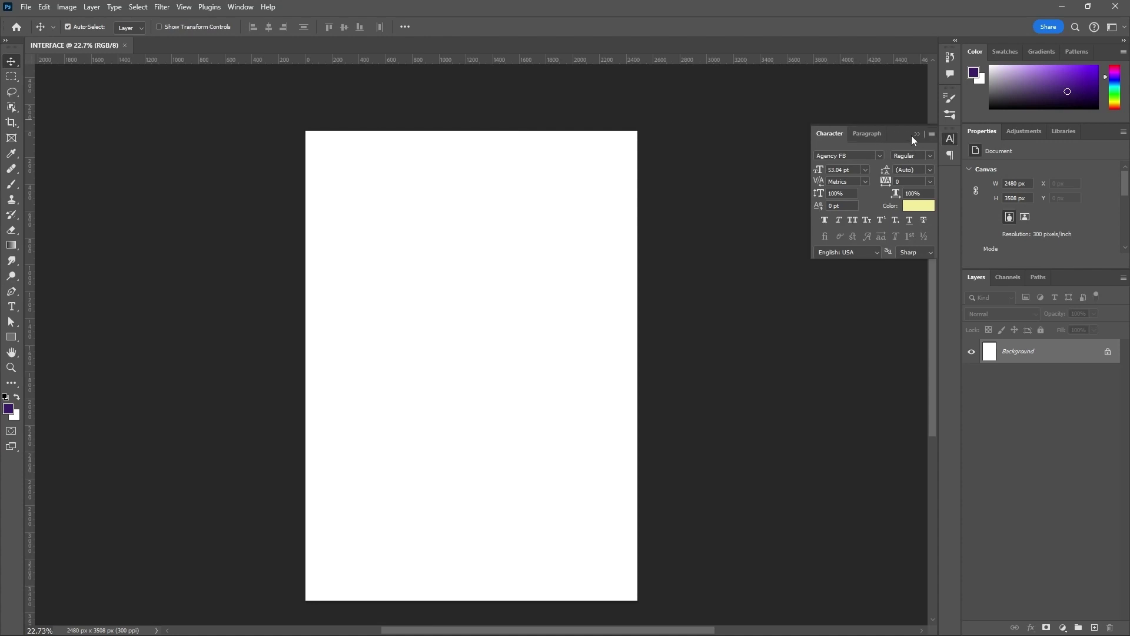
click(916, 135)
click(949, 156)
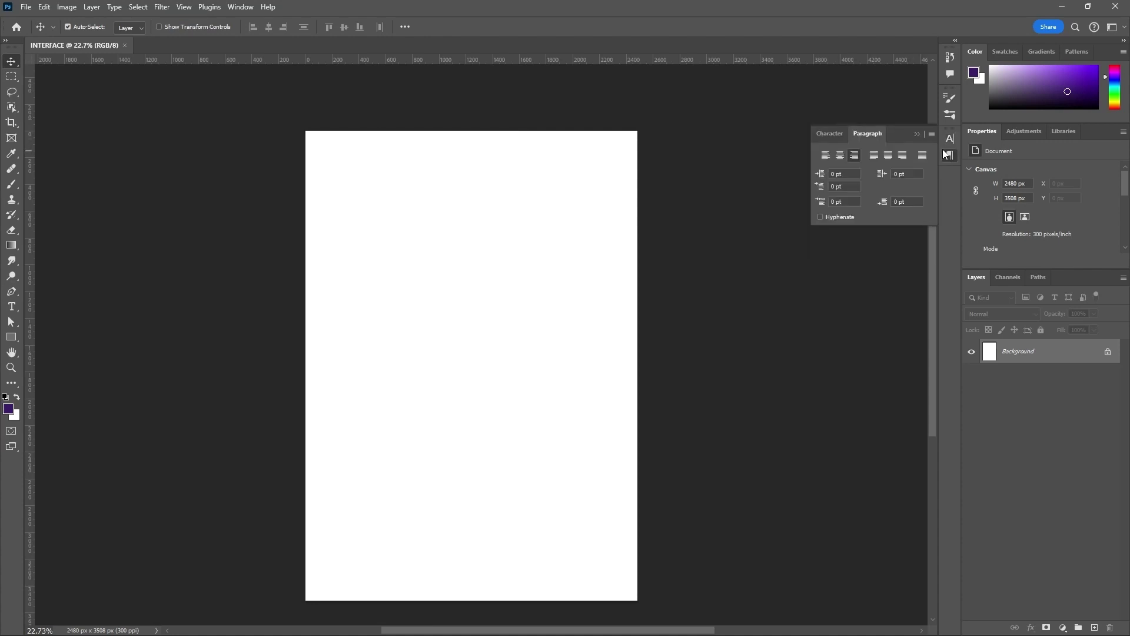
click(916, 135)
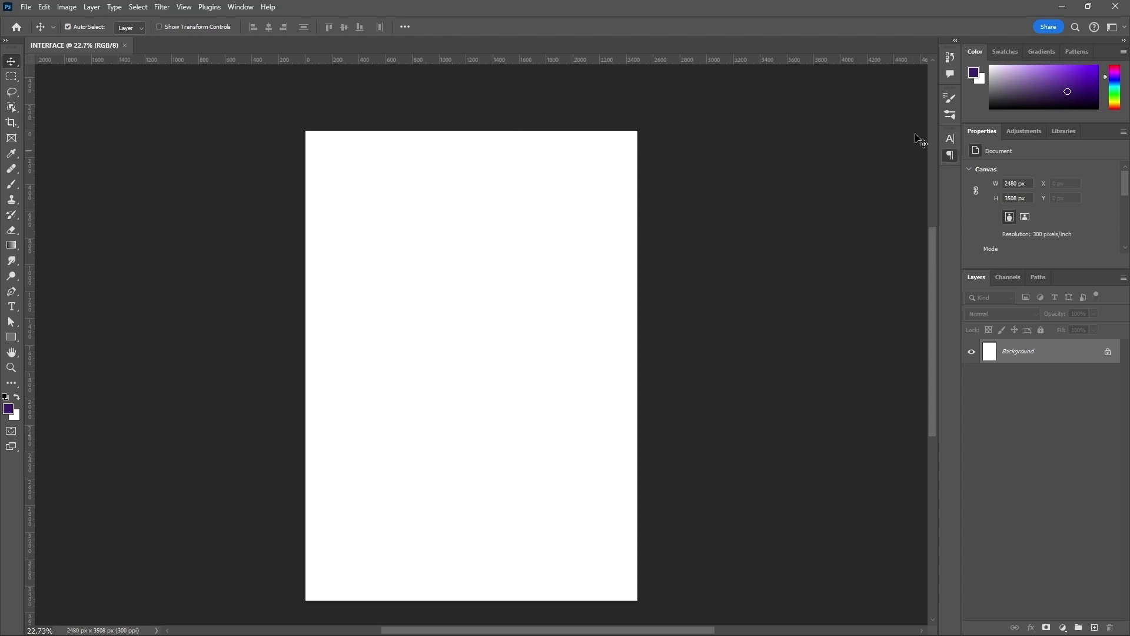
Examine the Swatches, Gradients and Patterns panels, leaving Swatches displayed.
click(1004, 54)
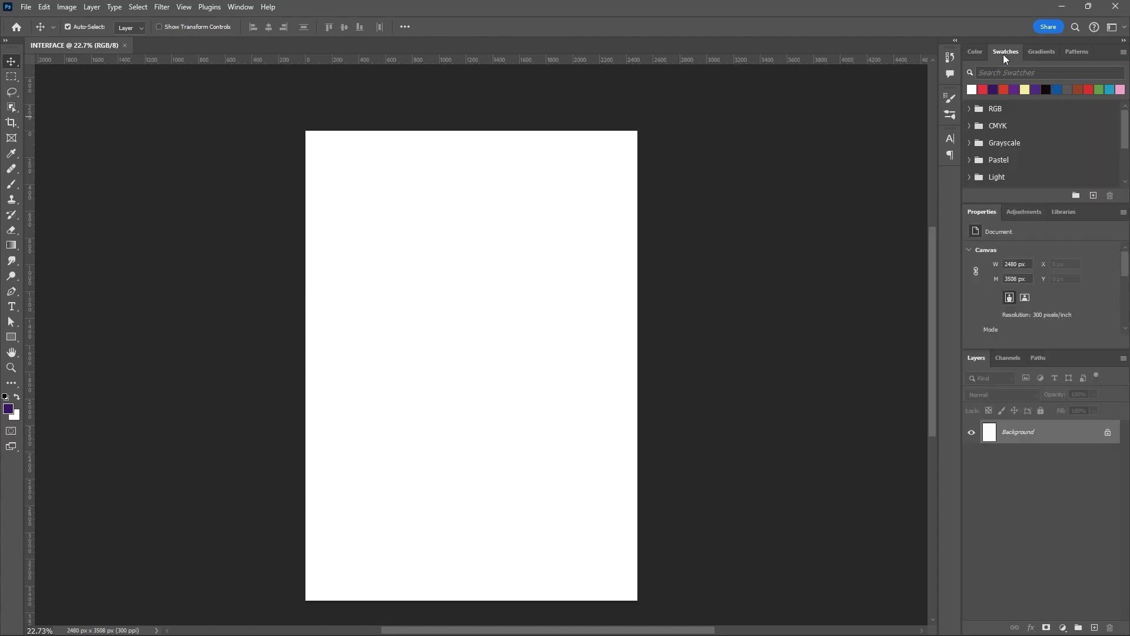
click(1043, 54)
click(1074, 54)
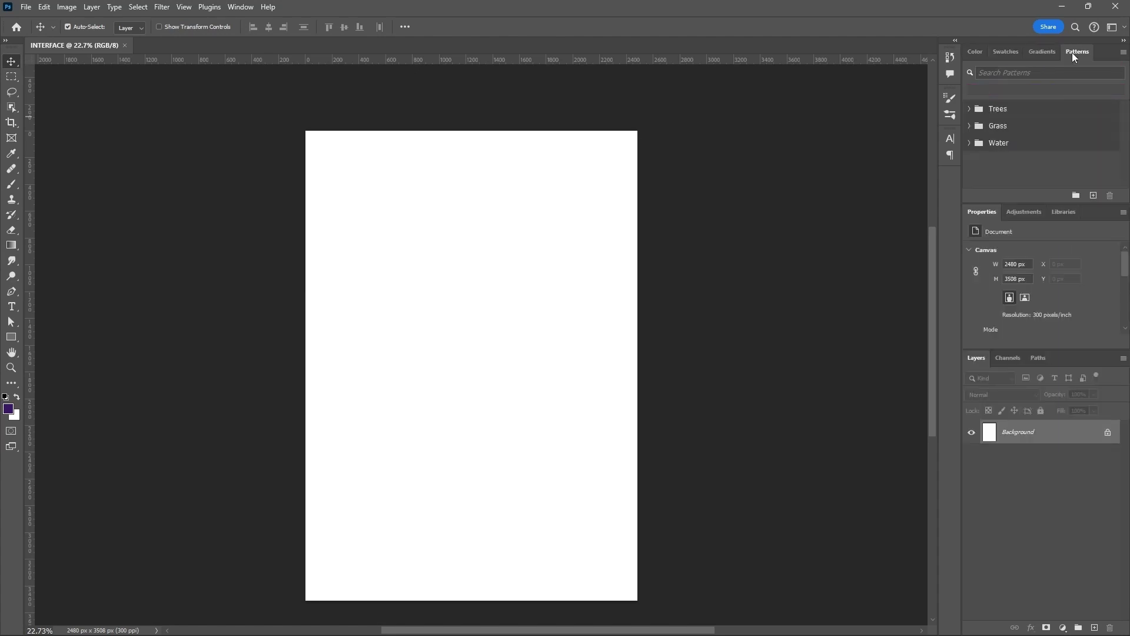
click(1040, 51)
click(1008, 52)
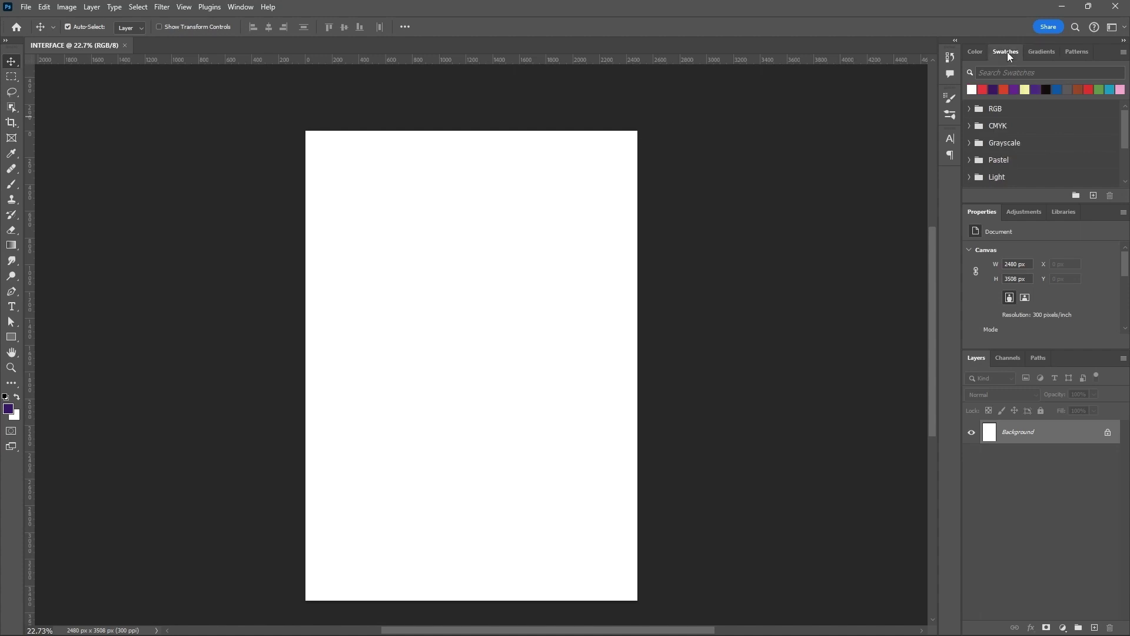
Examine how both panel docks expand and collapse, returning each to its original state.
click(956, 41)
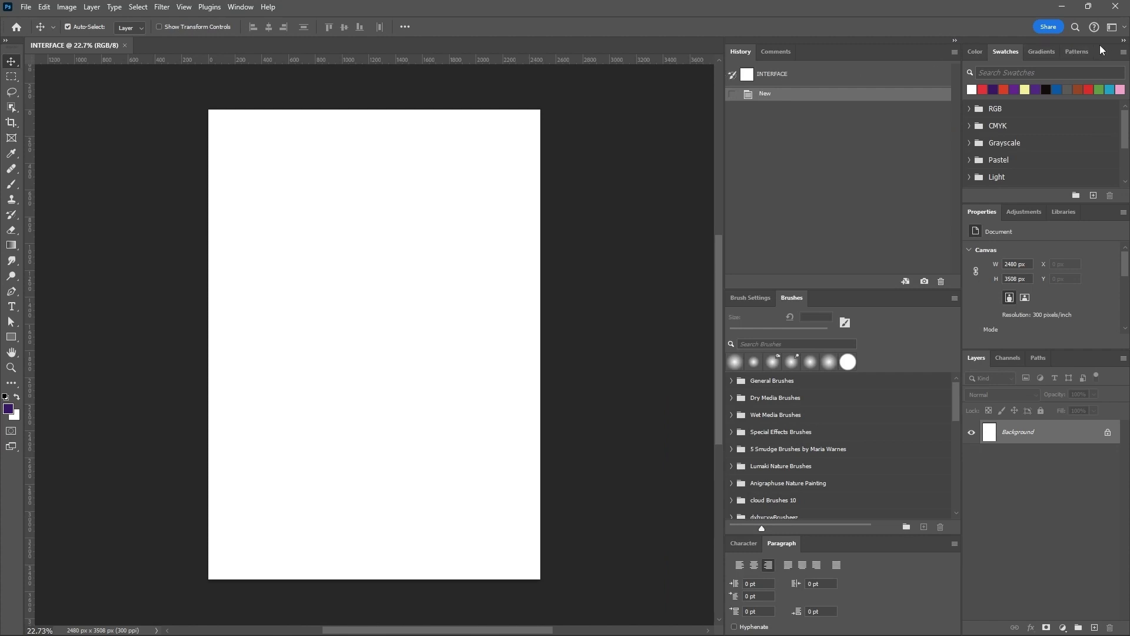
click(1123, 44)
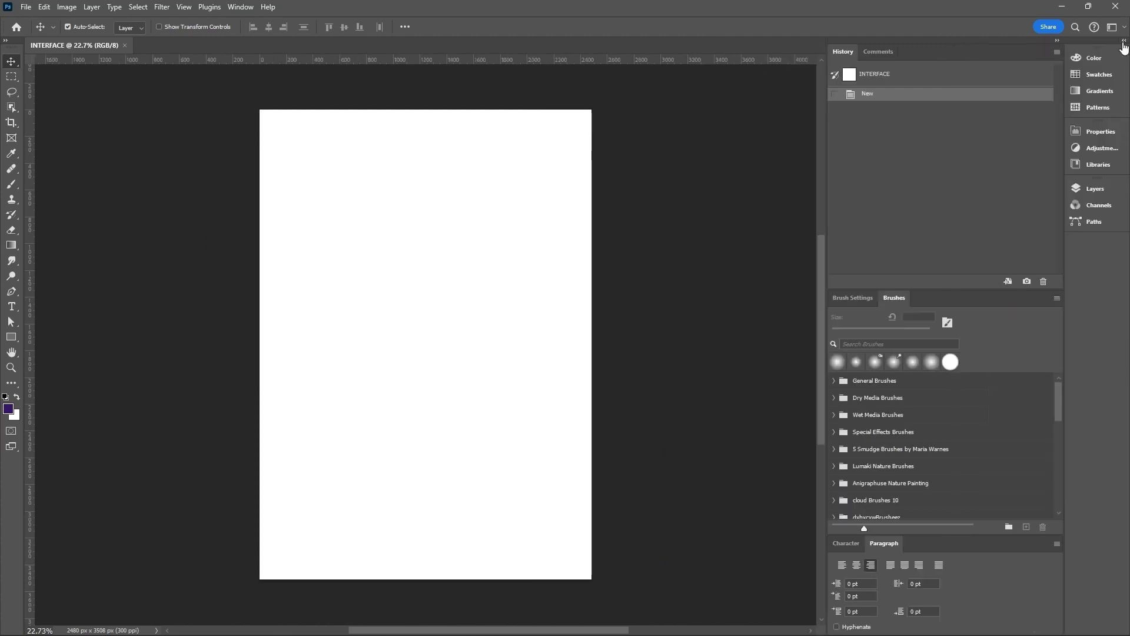
click(1124, 42)
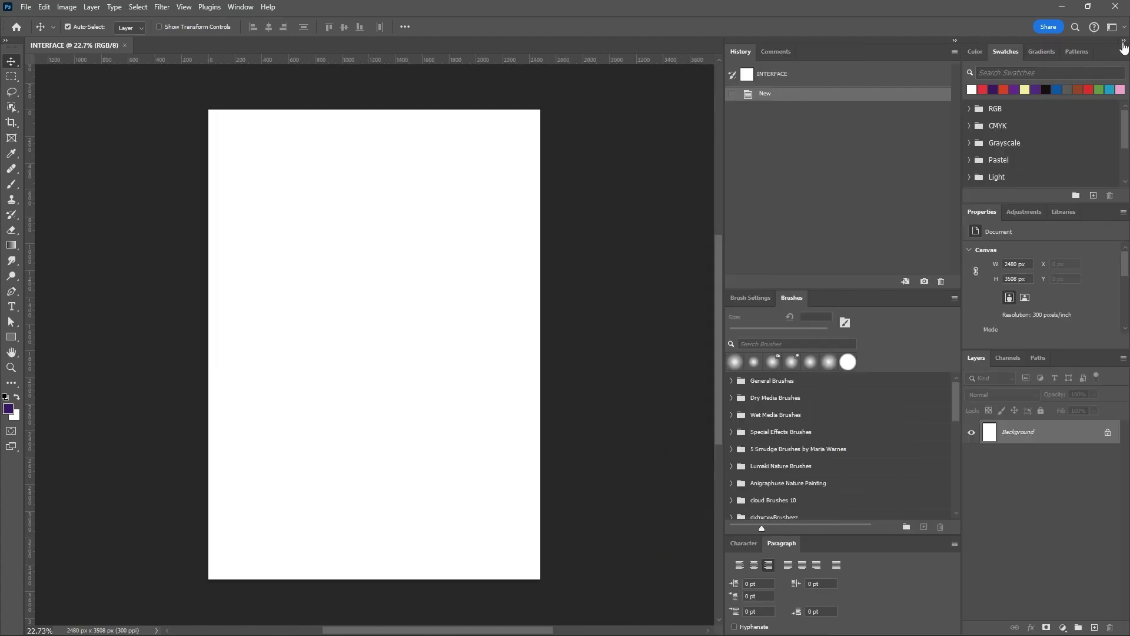
click(956, 41)
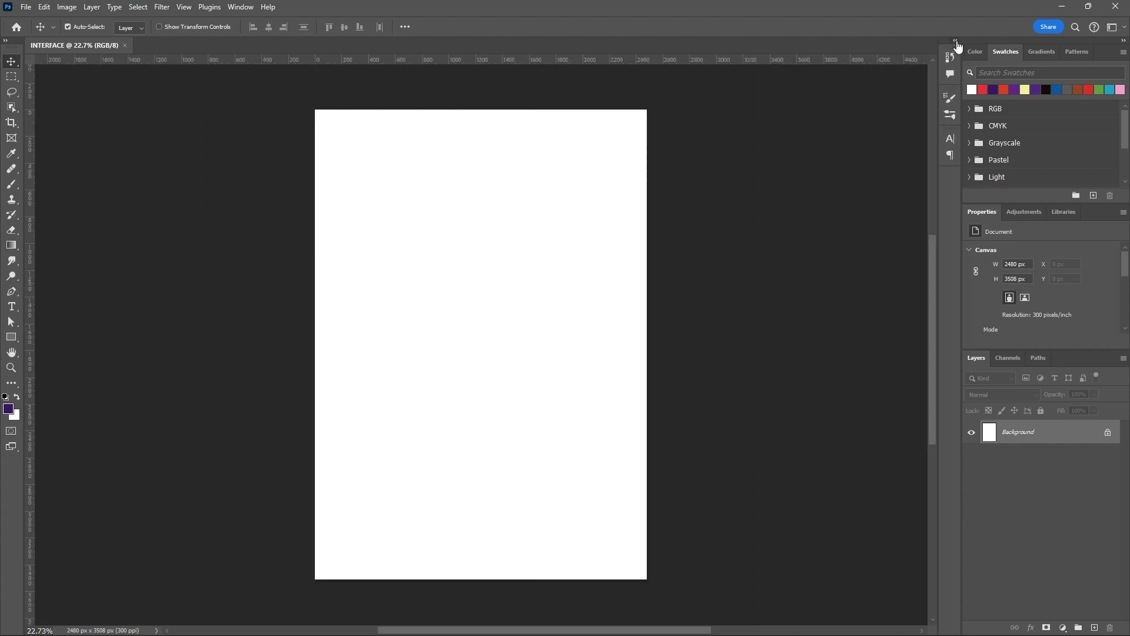
click(956, 41)
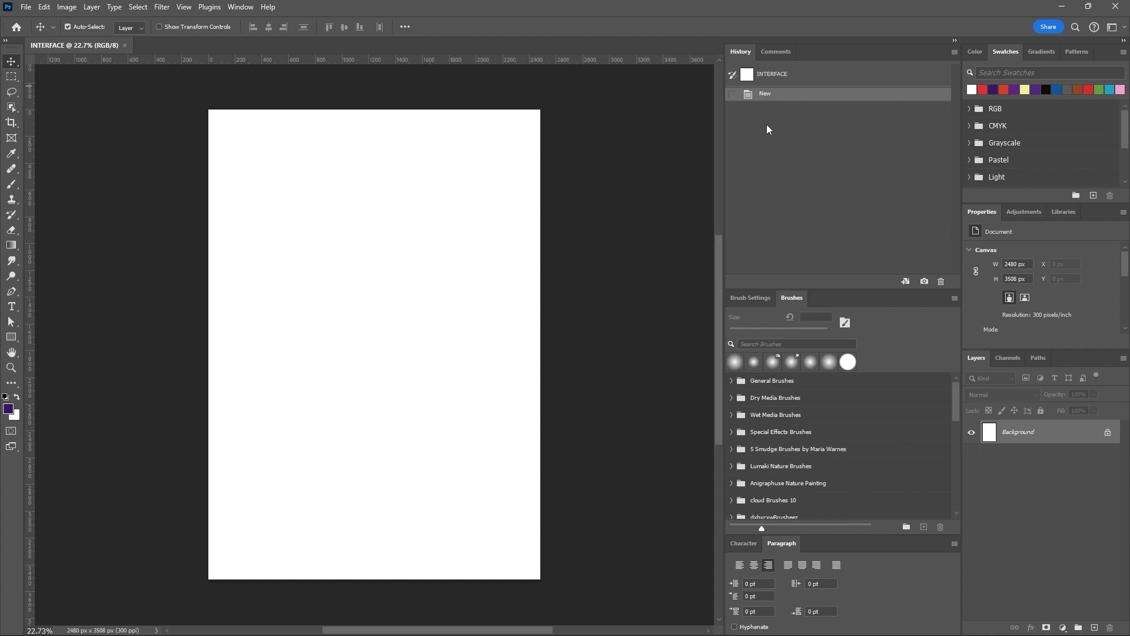
click(955, 41)
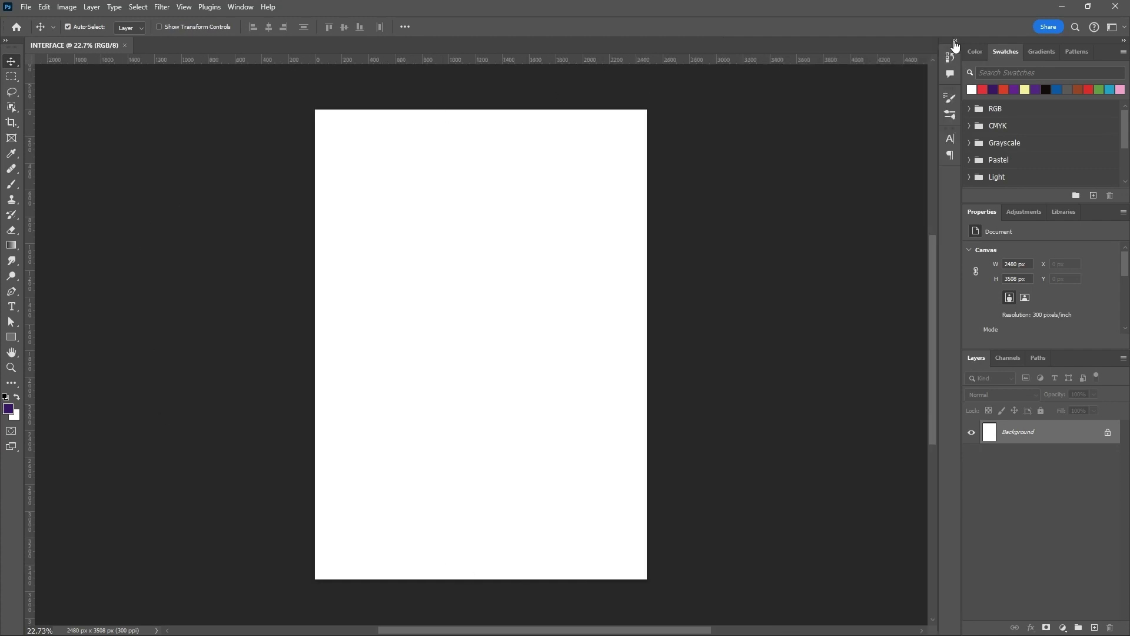
Collapse the main panel dock and detach the Color, Swatches, Gradients and Patterns panels as separate floating panels.
click(1124, 41)
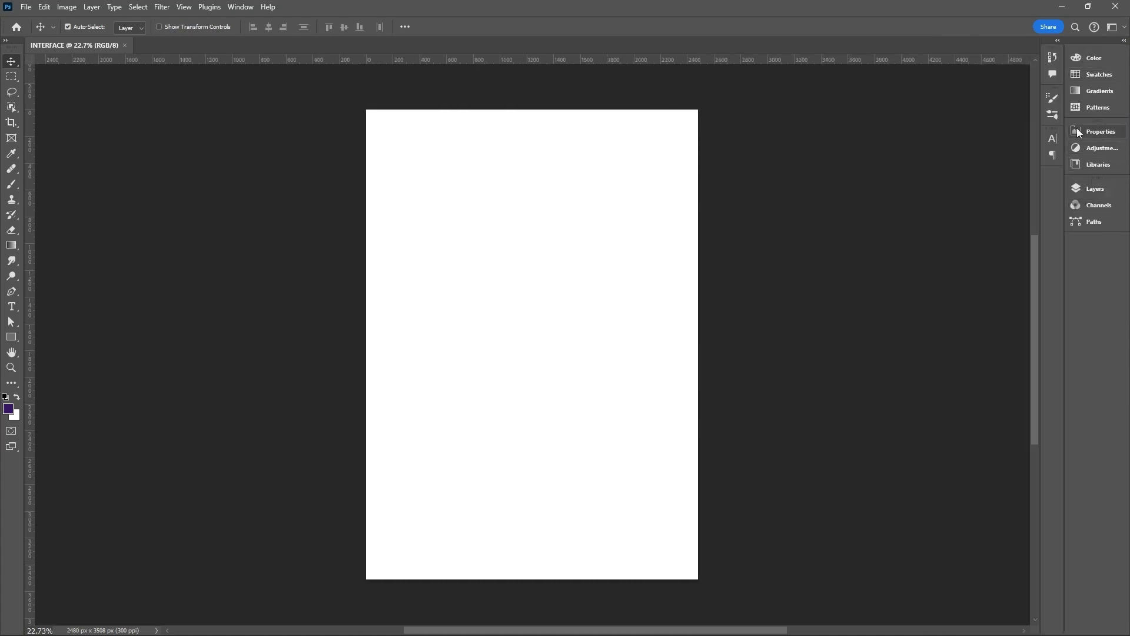
click(1086, 59)
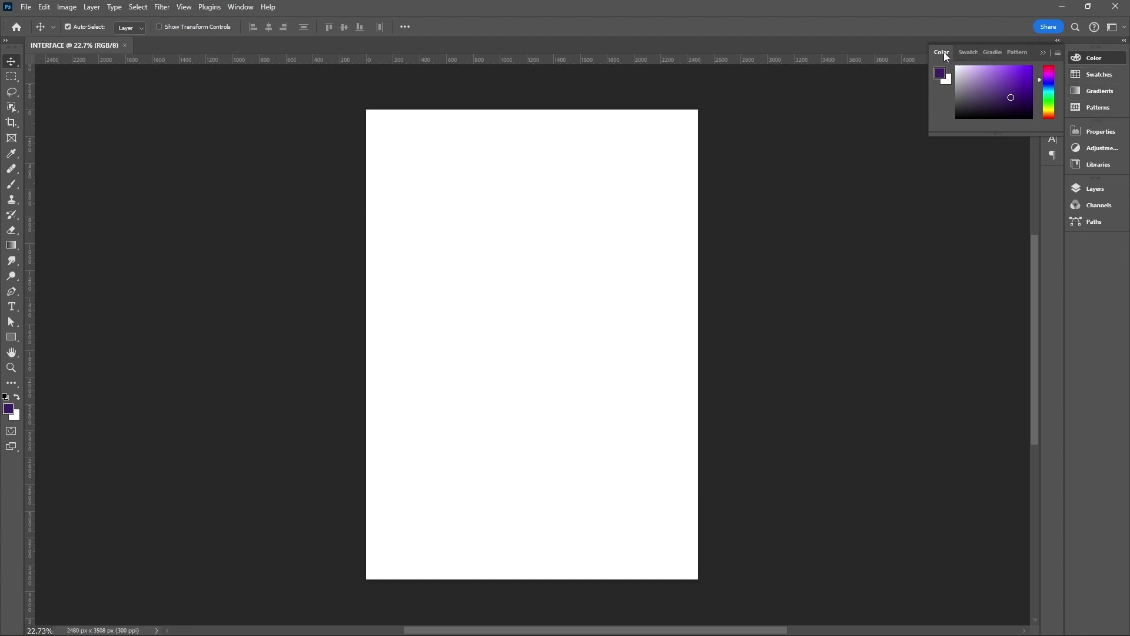
drag(944, 52, 450, 157)
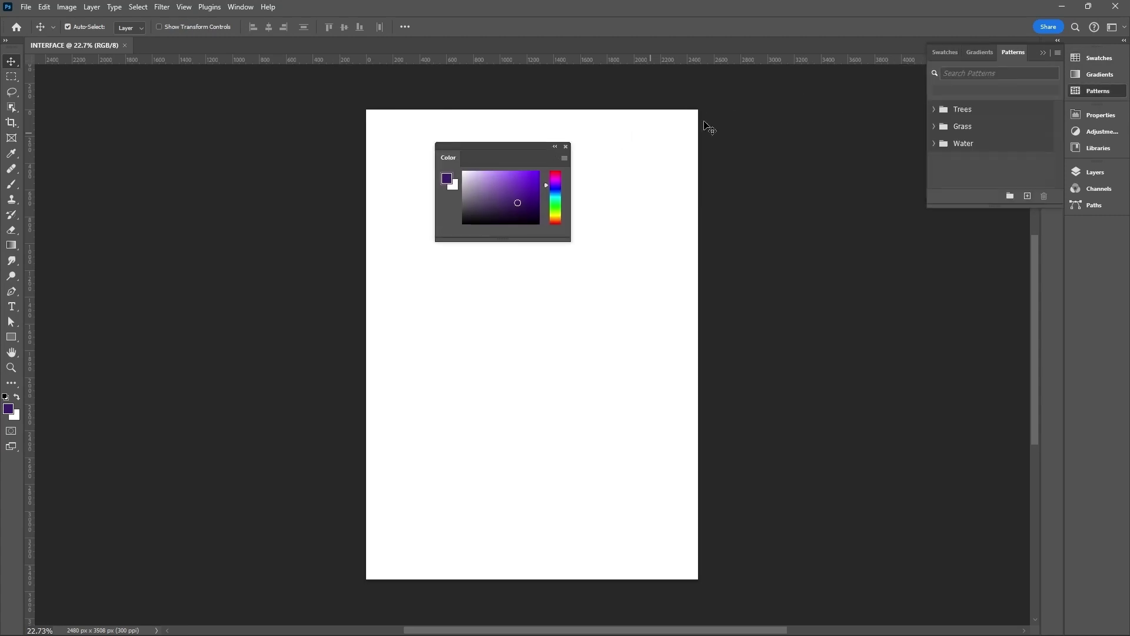
drag(945, 52, 667, 146)
drag(946, 51, 287, 230)
drag(943, 52, 851, 180)
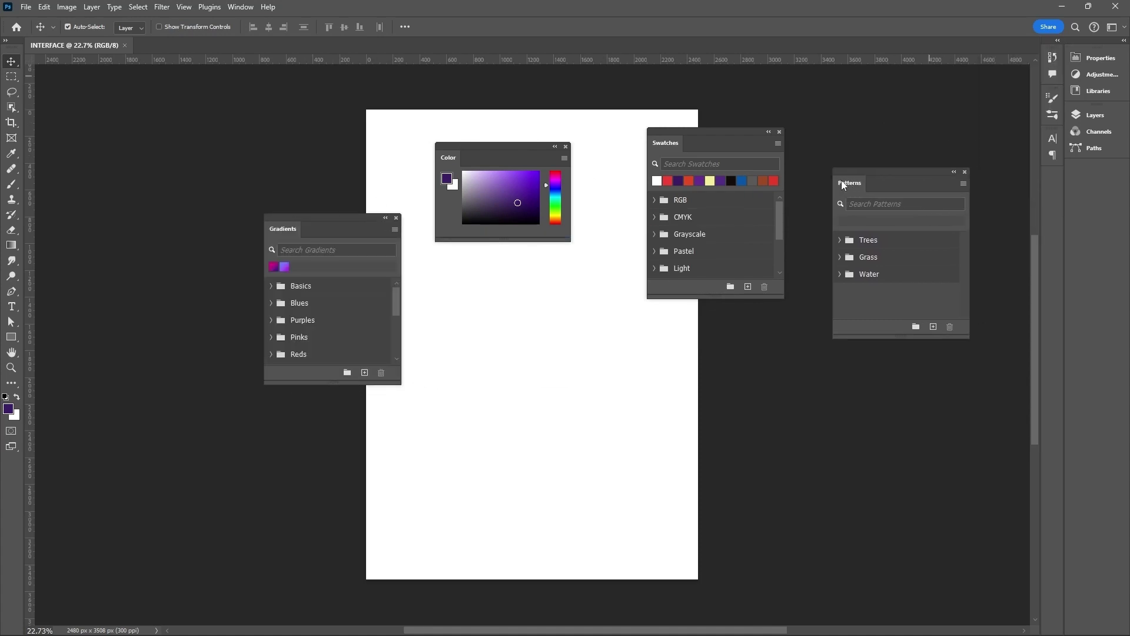
Stack the Swatches panel above Patterns, and separate them again into individual floating panels over the canvas.
drag(721, 130, 903, 177)
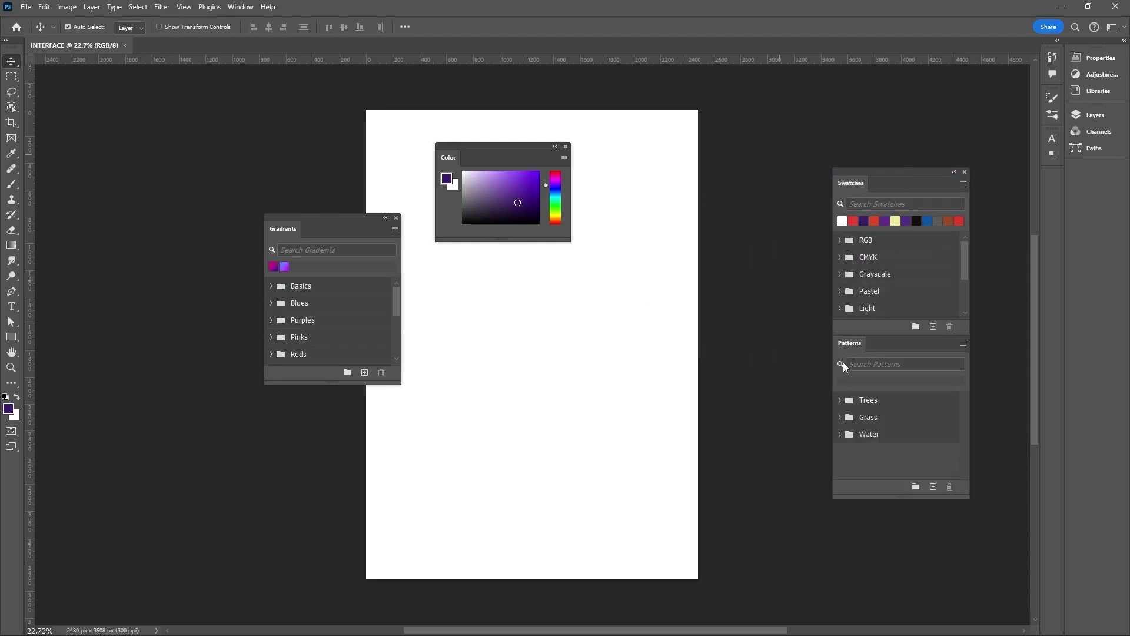
drag(849, 343, 588, 140)
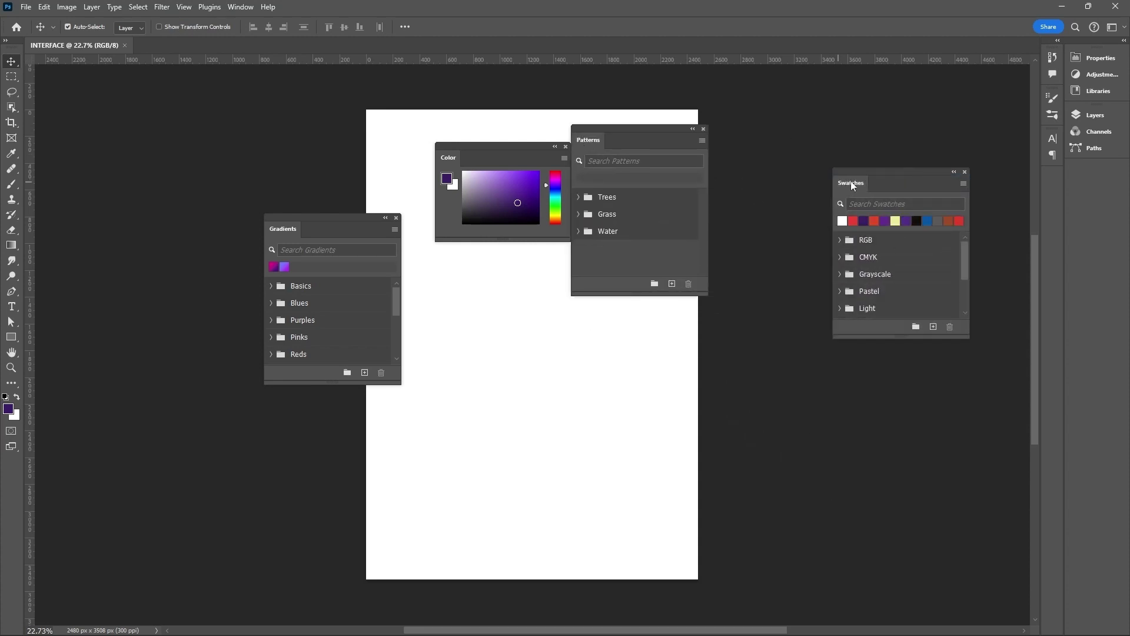
drag(852, 185, 502, 320)
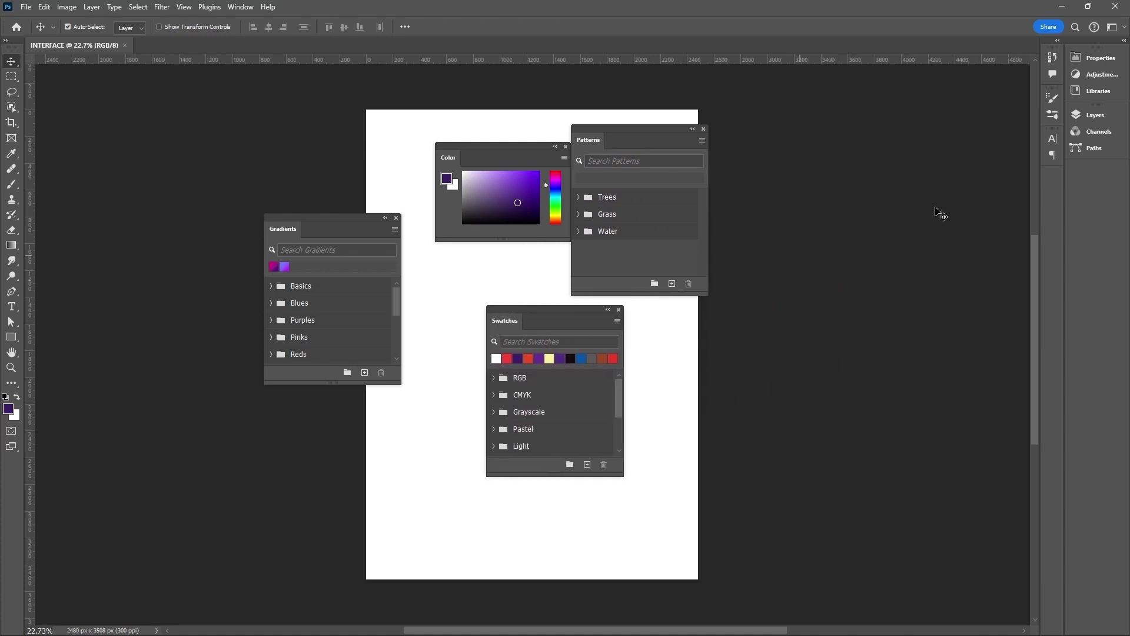
Examine the Layers, Channels and Paths panels, leaving Layers displayed.
click(1092, 117)
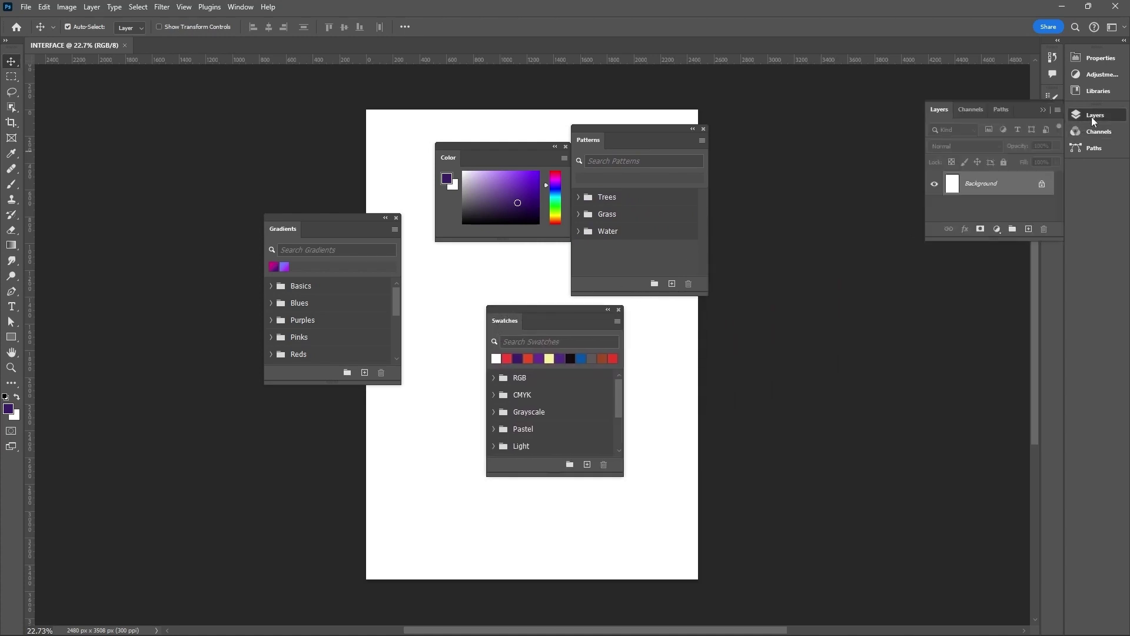
click(971, 112)
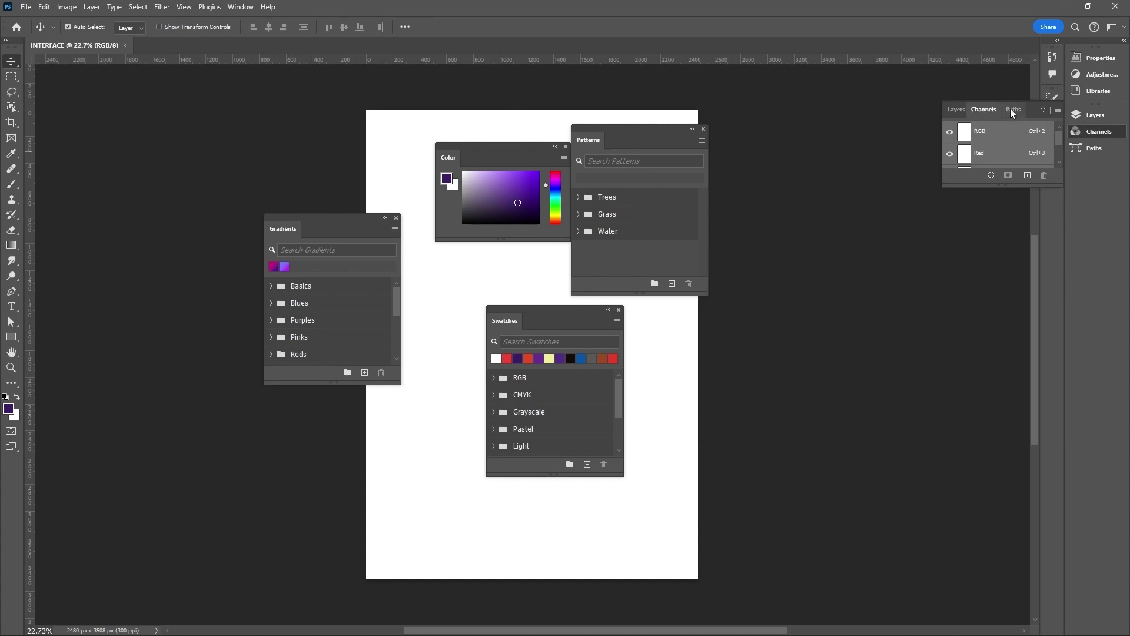
click(1012, 108)
click(959, 108)
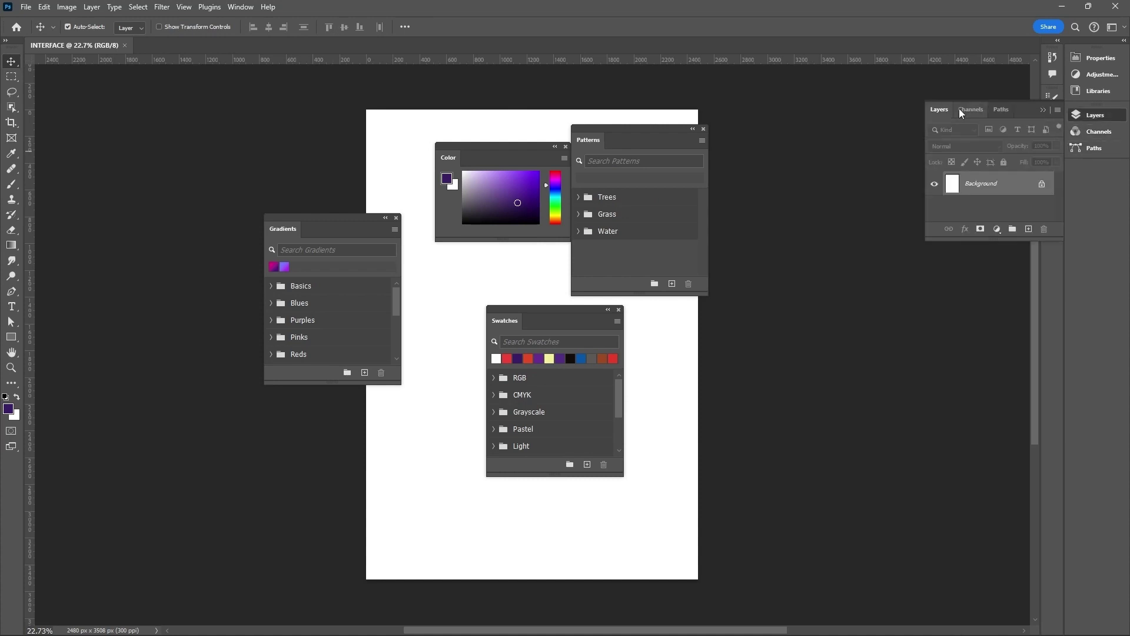
Collapse the Layers panel group and float the toolbar beside the canvas, switching it to two columns and back to one.
click(1040, 111)
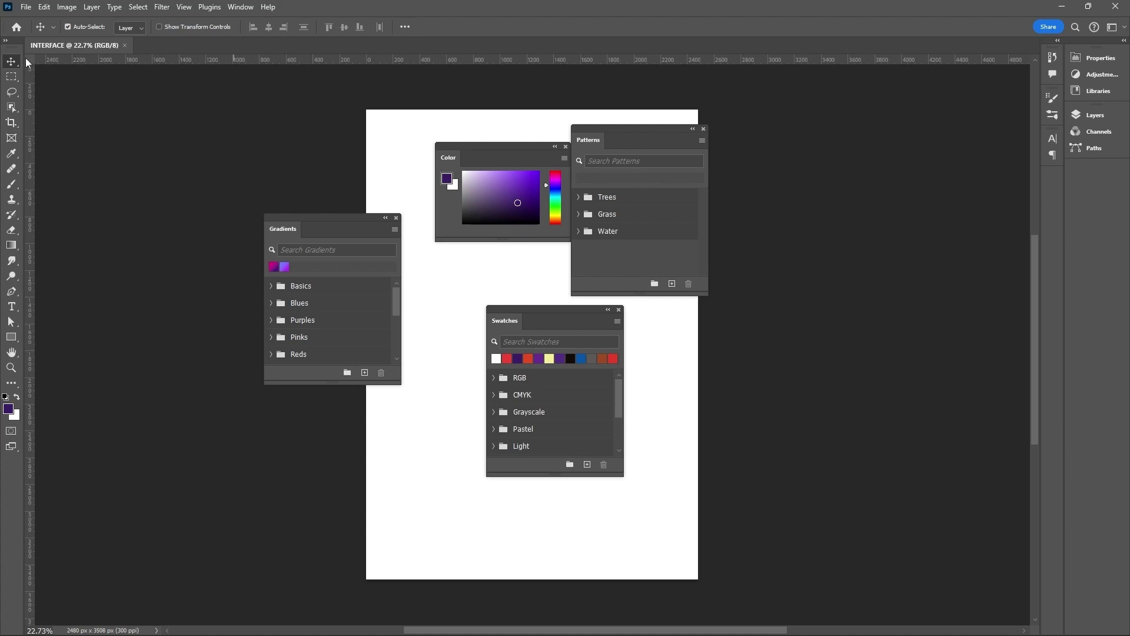
drag(18, 45, 190, 100)
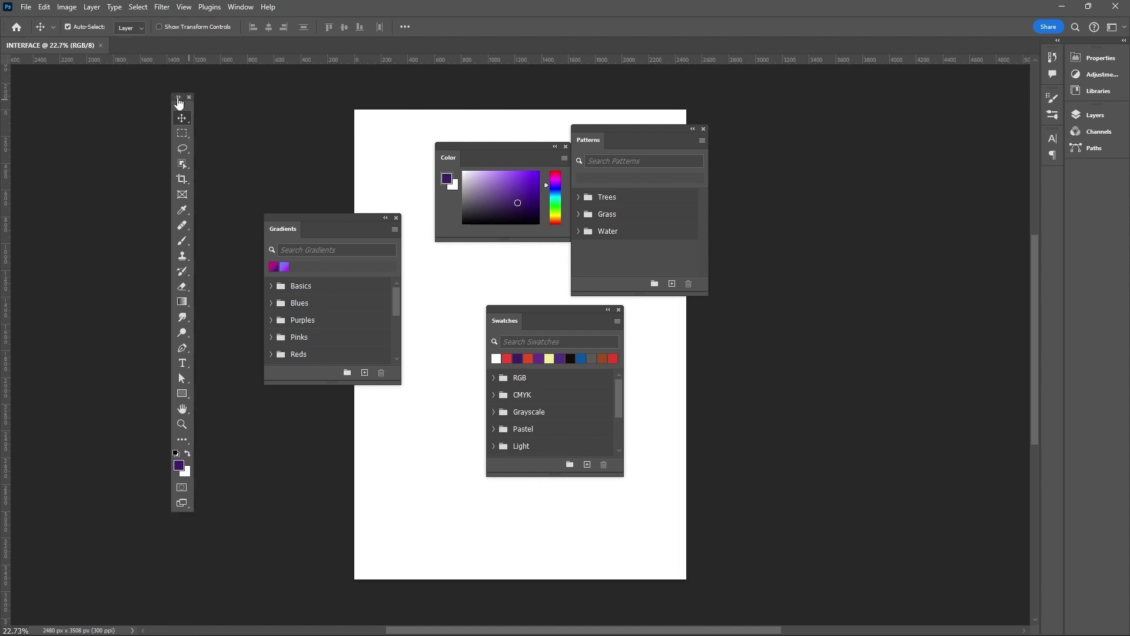
click(178, 99)
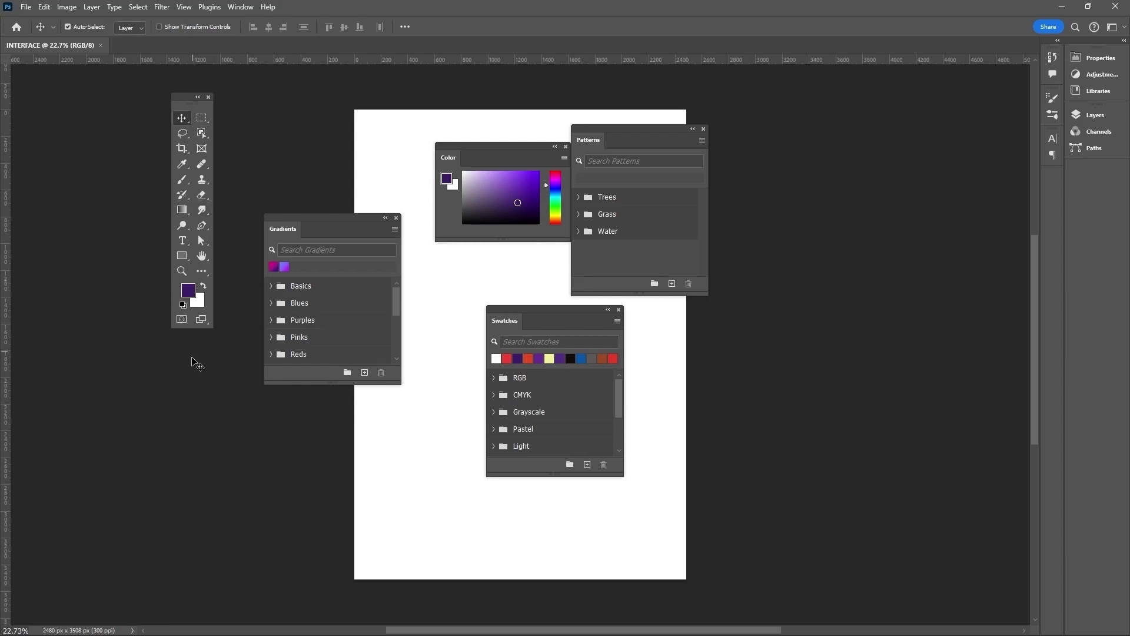
click(198, 101)
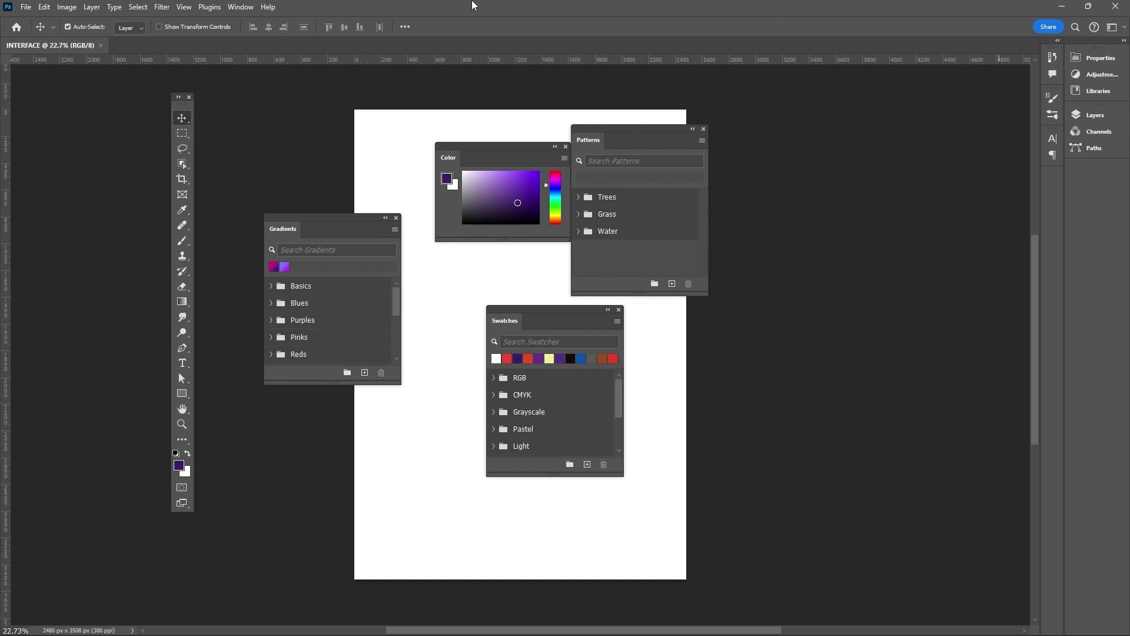
Show the History and Paths panels, and detach Layers and Channels as separate floating panels.
click(245, 9)
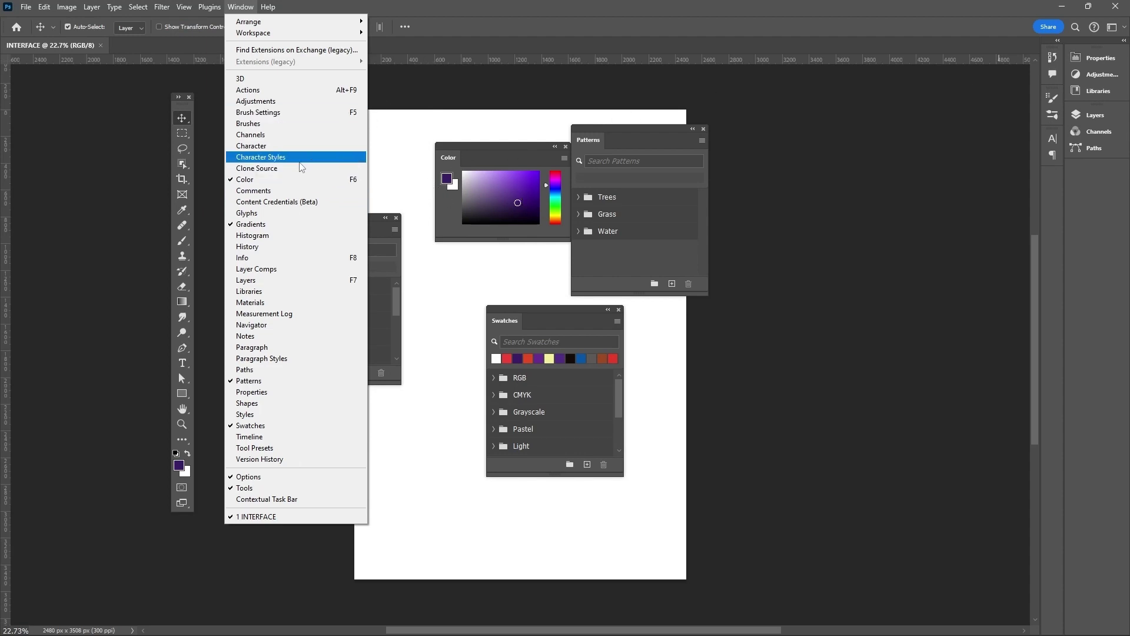
click(262, 247)
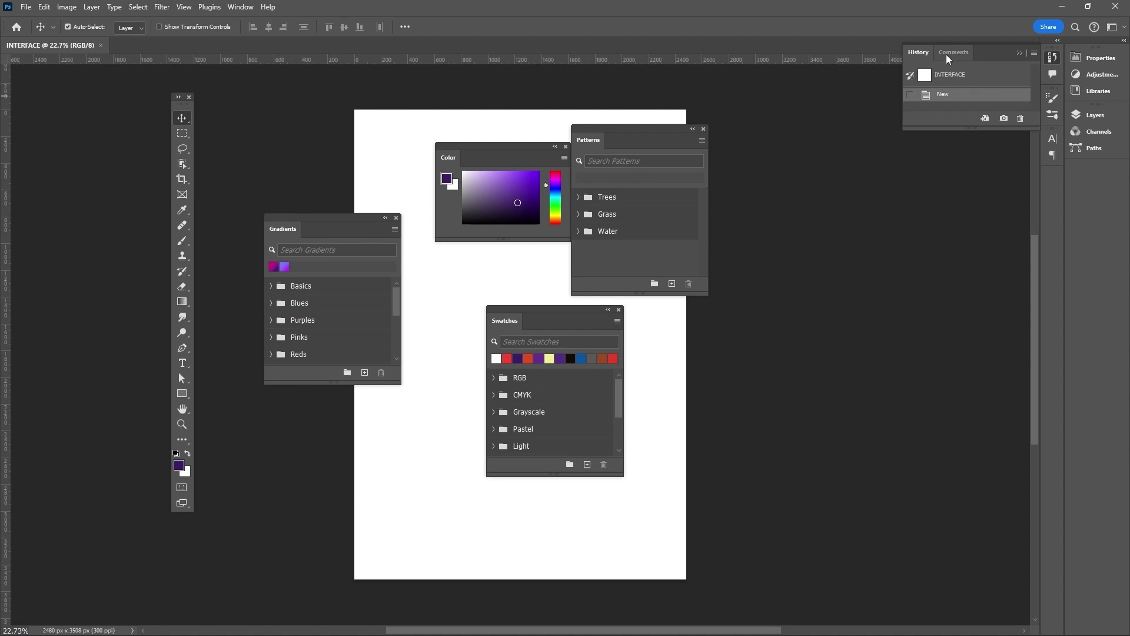
click(241, 7)
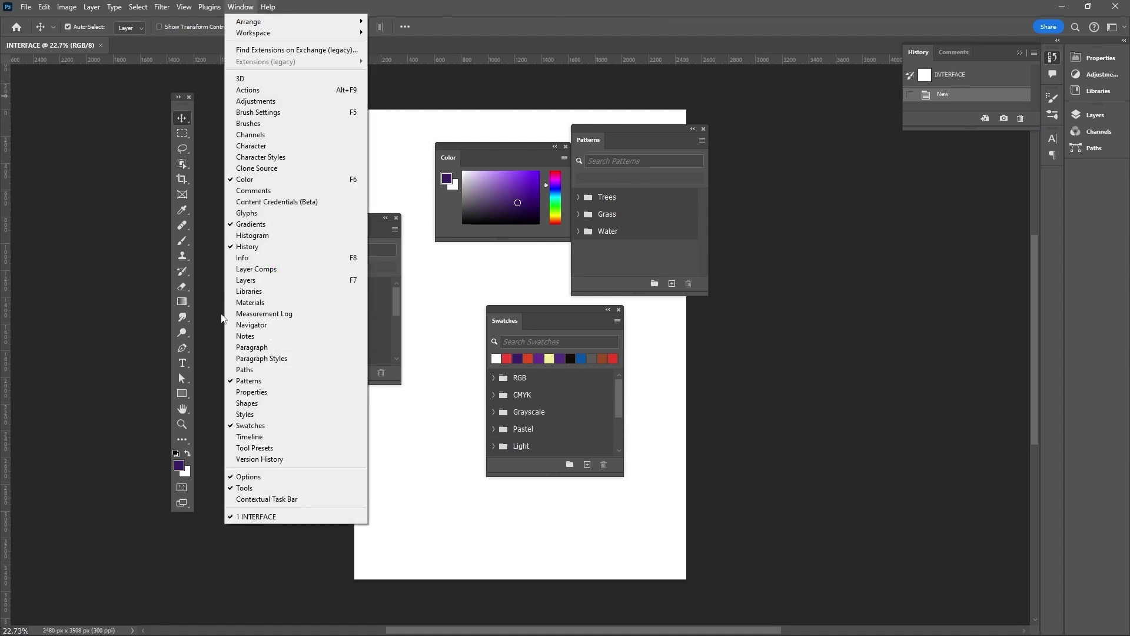
click(242, 369)
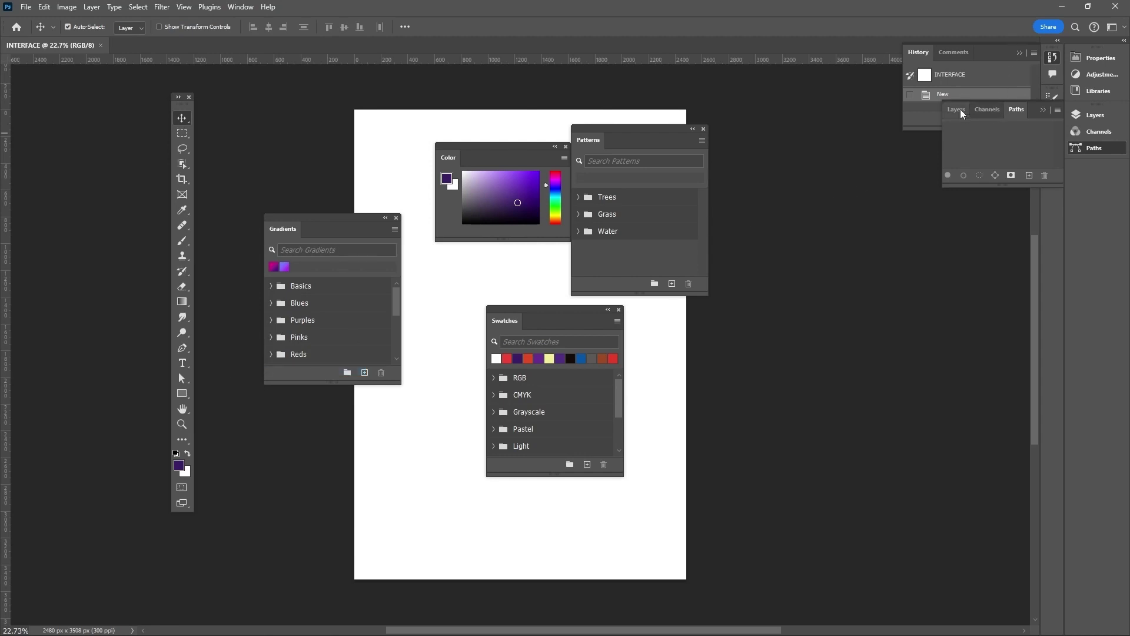
drag(963, 113, 855, 194)
drag(962, 111, 780, 100)
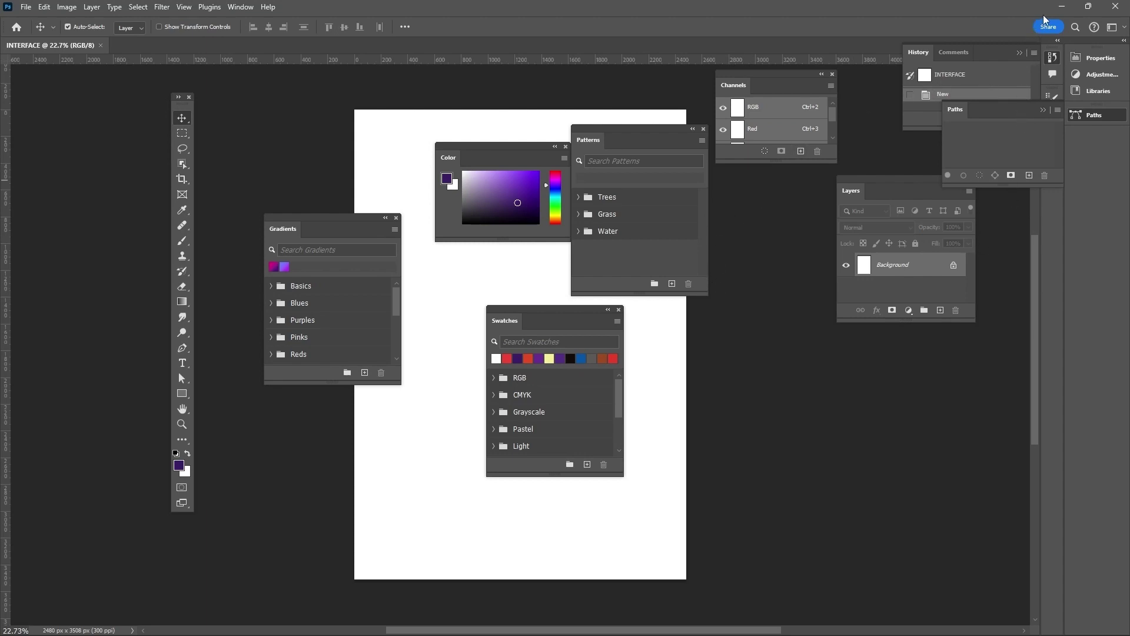
Switch through the Graphic and Web, Motion and Painting workspaces to compare their panel layouts.
click(1113, 28)
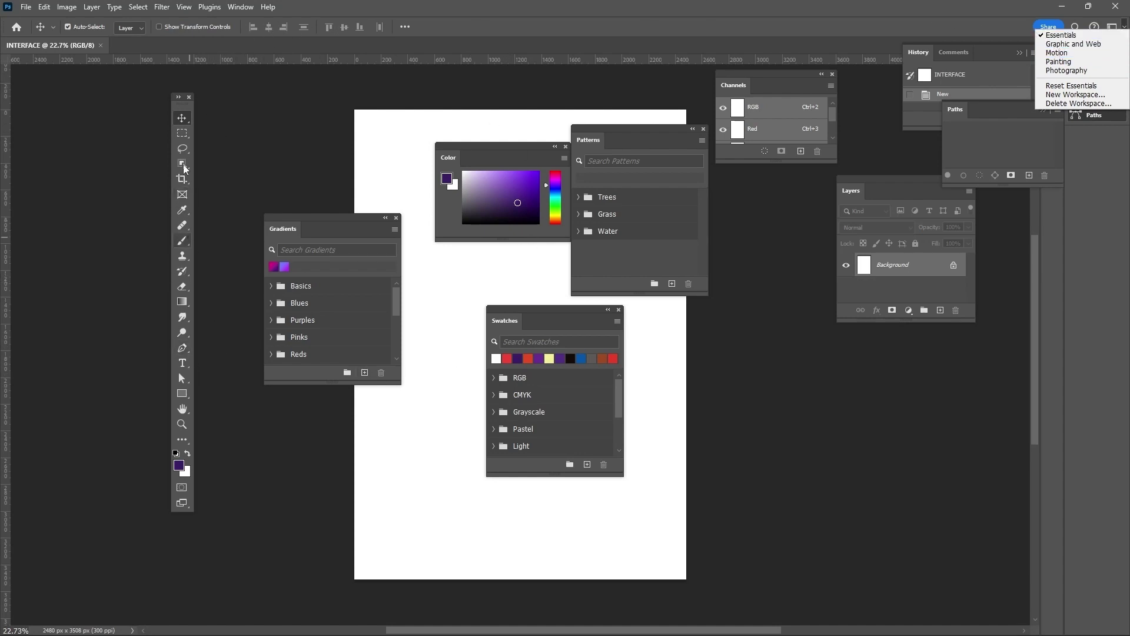
click(1066, 45)
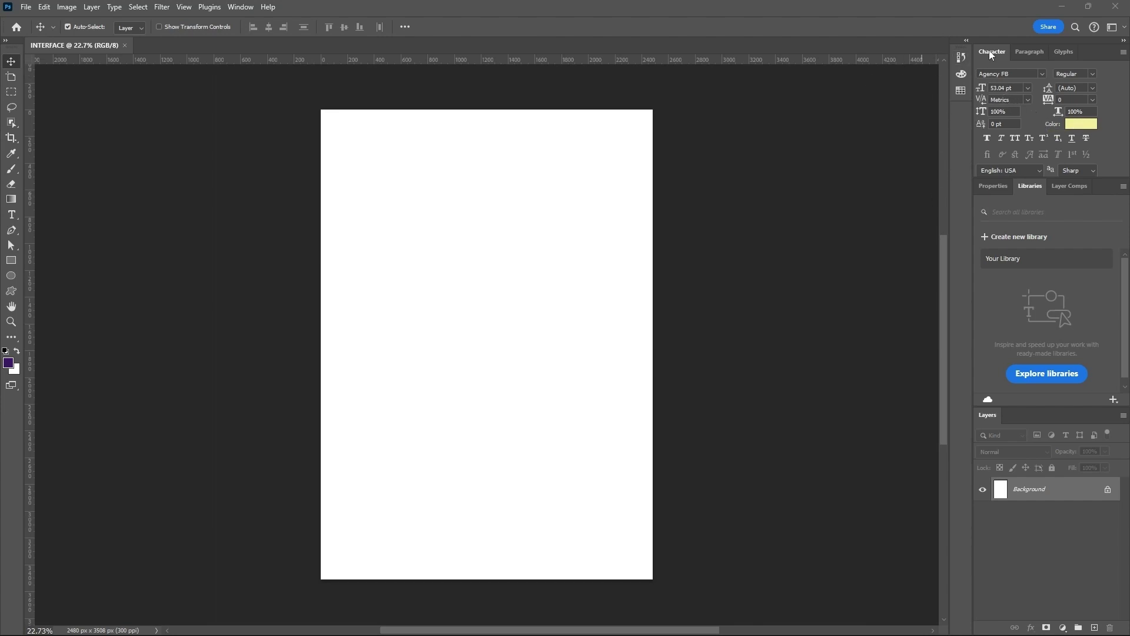
click(1114, 29)
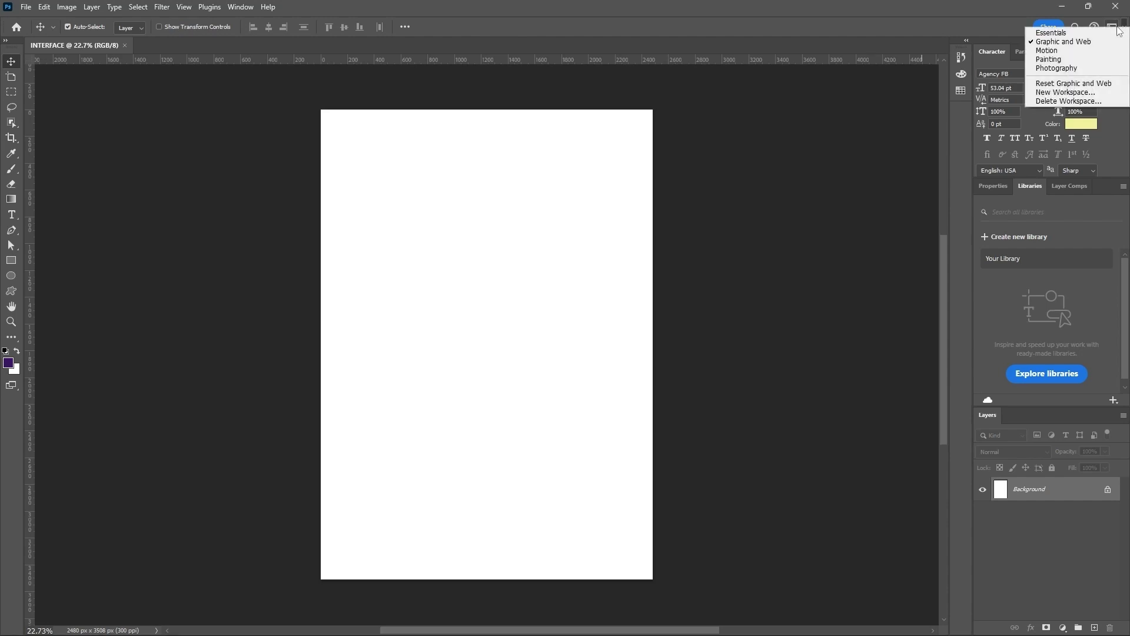
click(1055, 51)
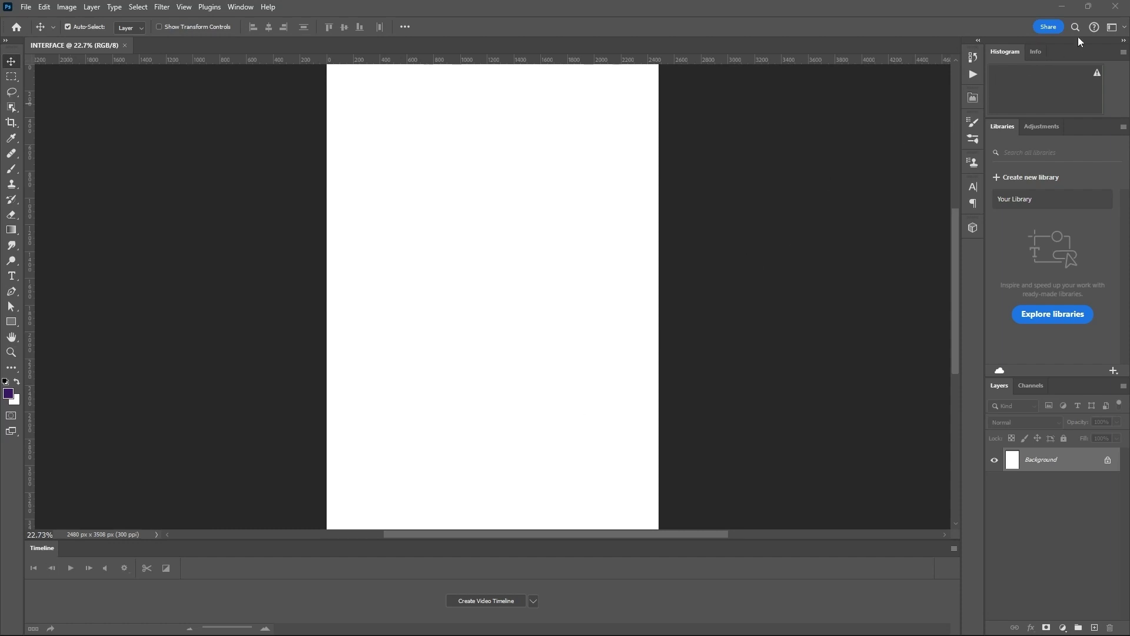
click(1112, 27)
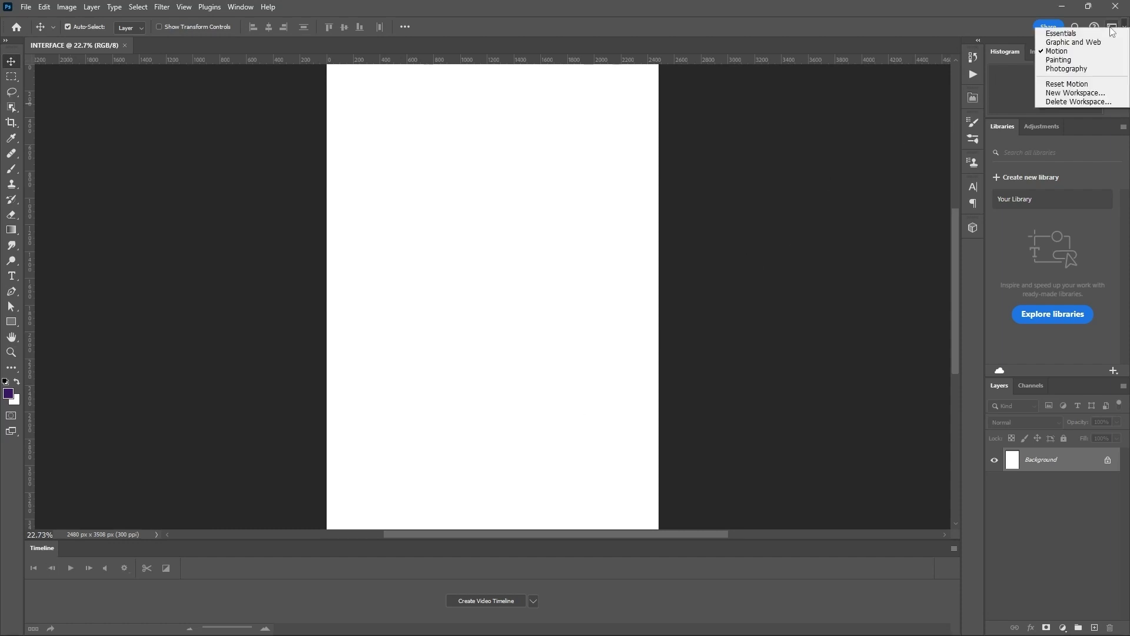
click(1075, 60)
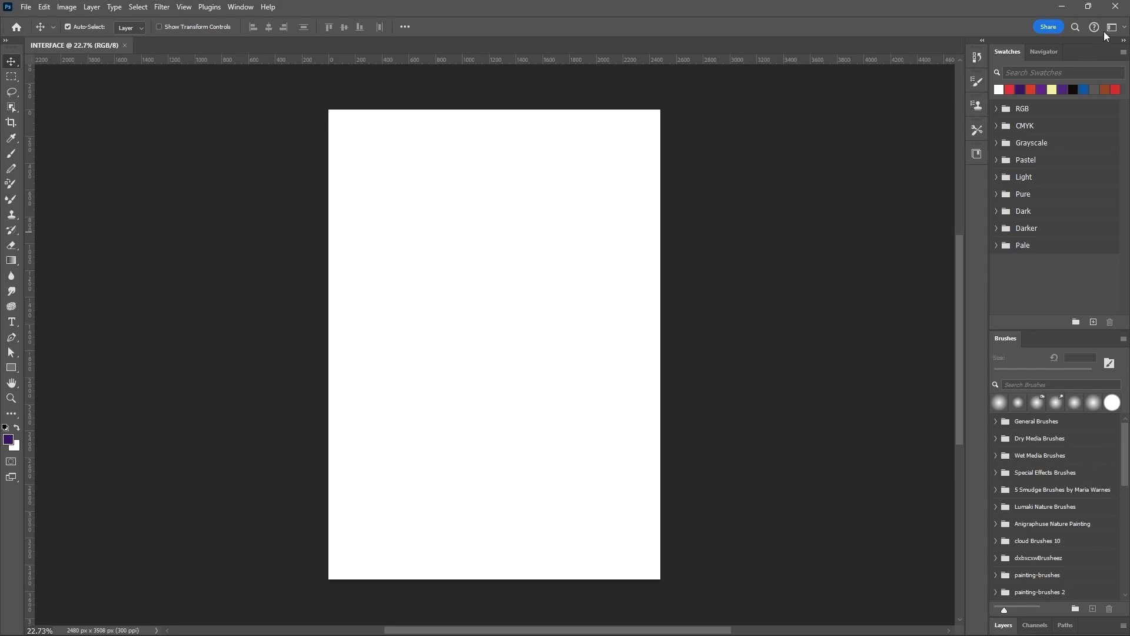
Activate the Mixer Brush tool and examine its brush presets, closing the preset list without changing the brush.
click(12, 199)
click(83, 27)
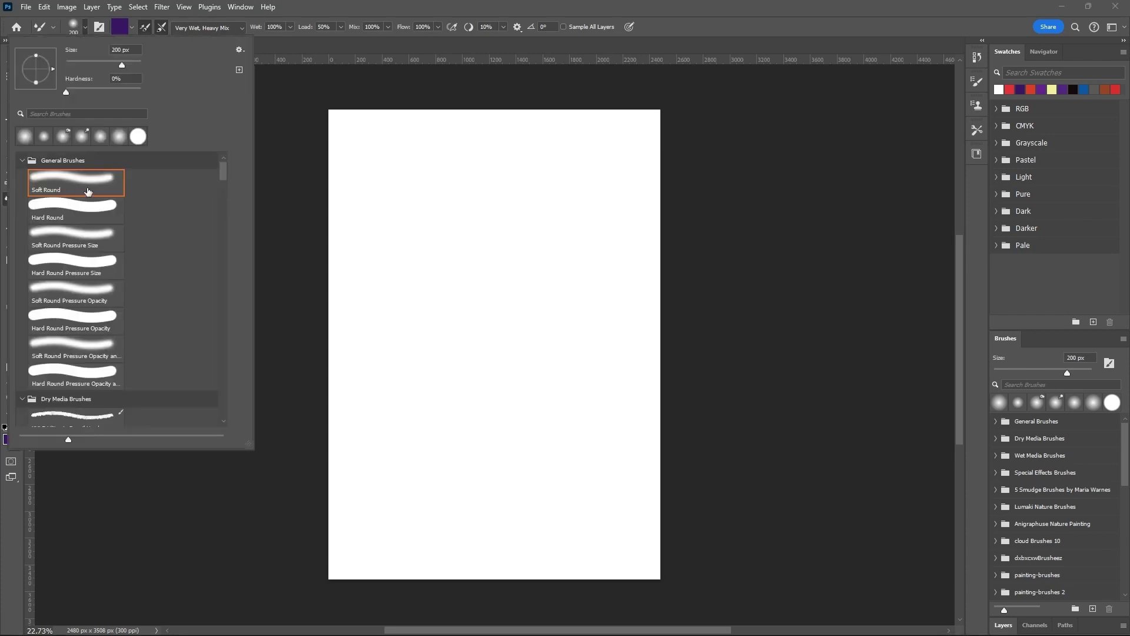
click(597, 58)
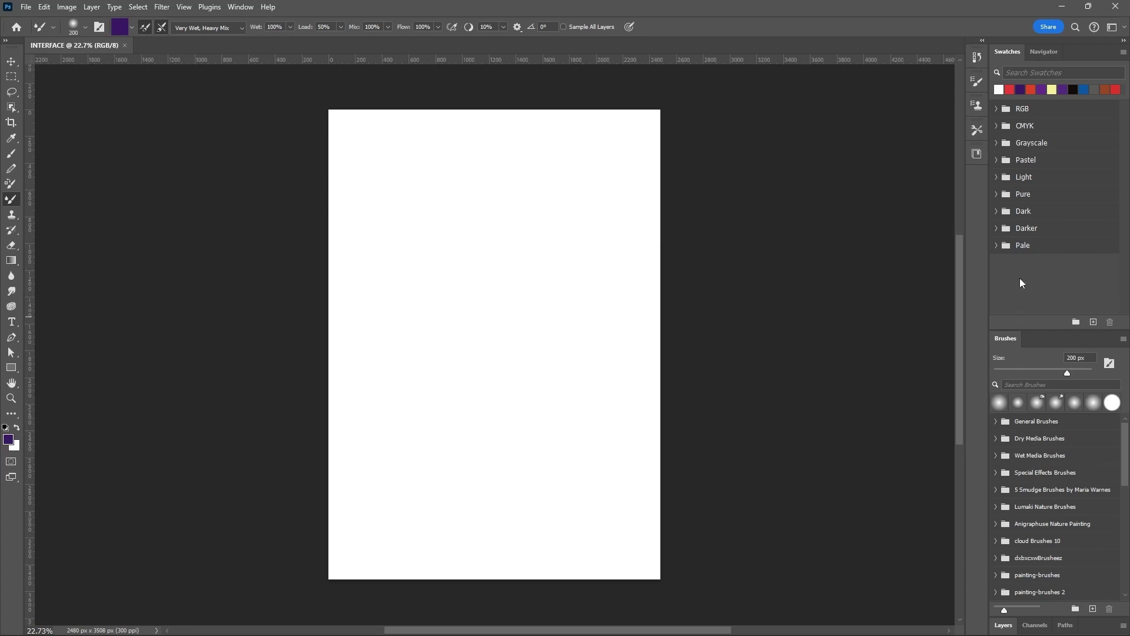
Switch to the Photography workspace and examine the options for saving a new workspace, leaving without saving one.
click(1114, 28)
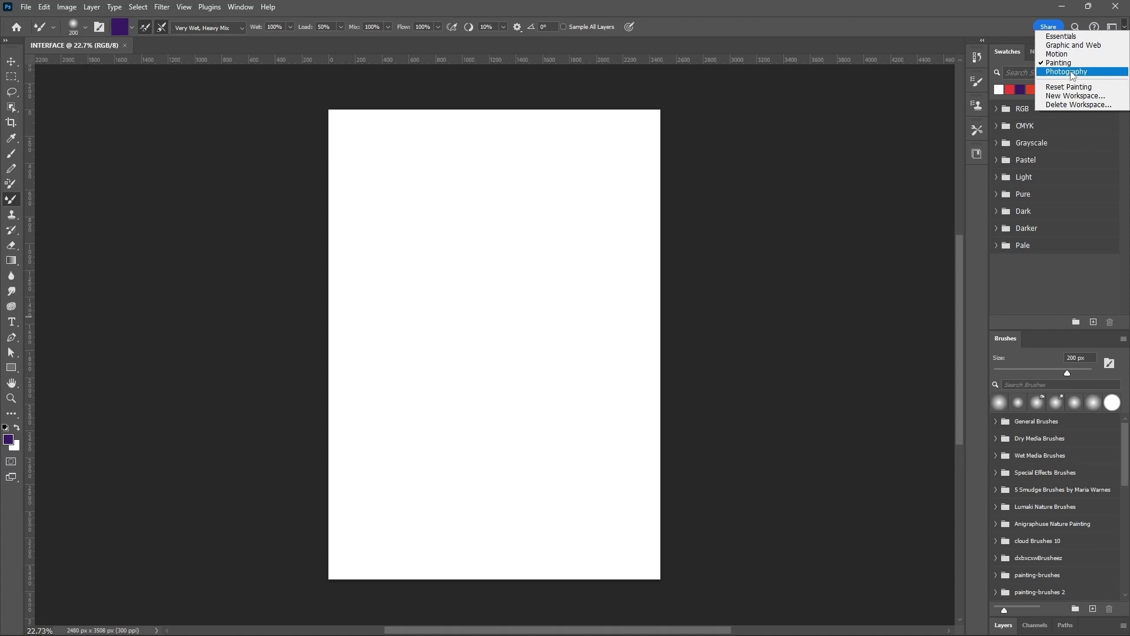
click(1072, 72)
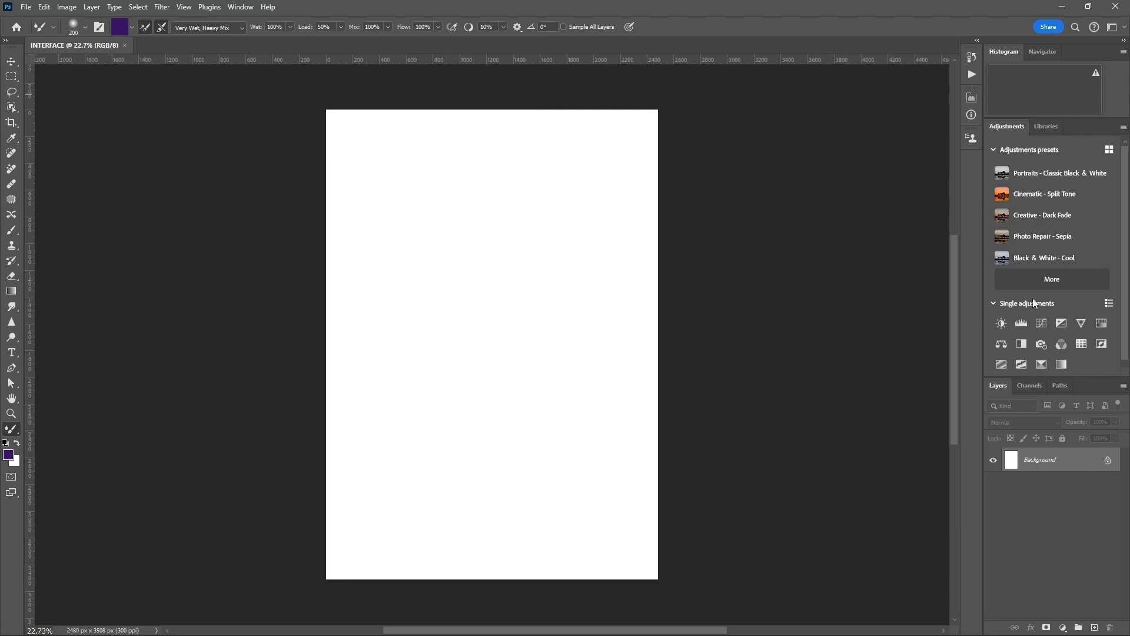
click(1112, 32)
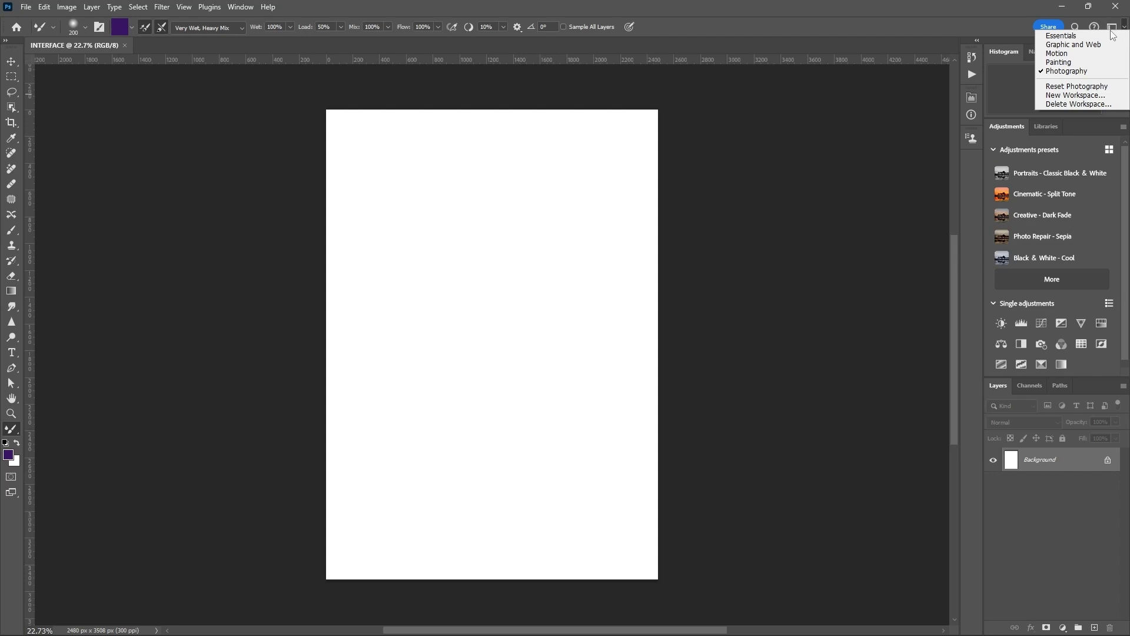
click(1077, 95)
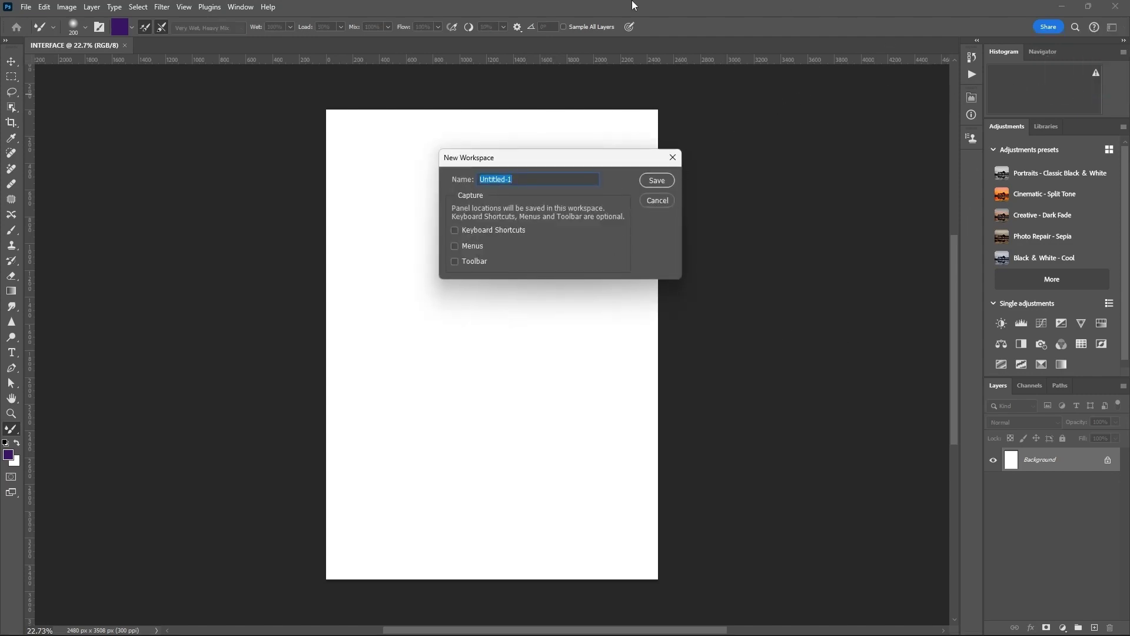
click(656, 200)
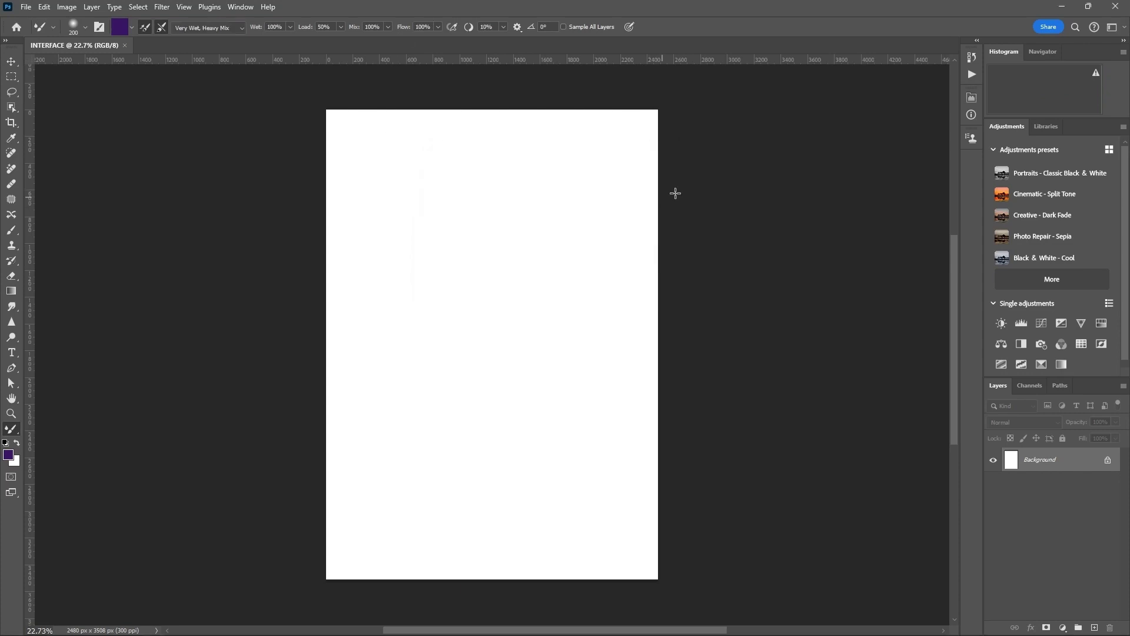
Return to the Essentials workspace, reset it to its default layout, and activate the Move tool.
click(1113, 28)
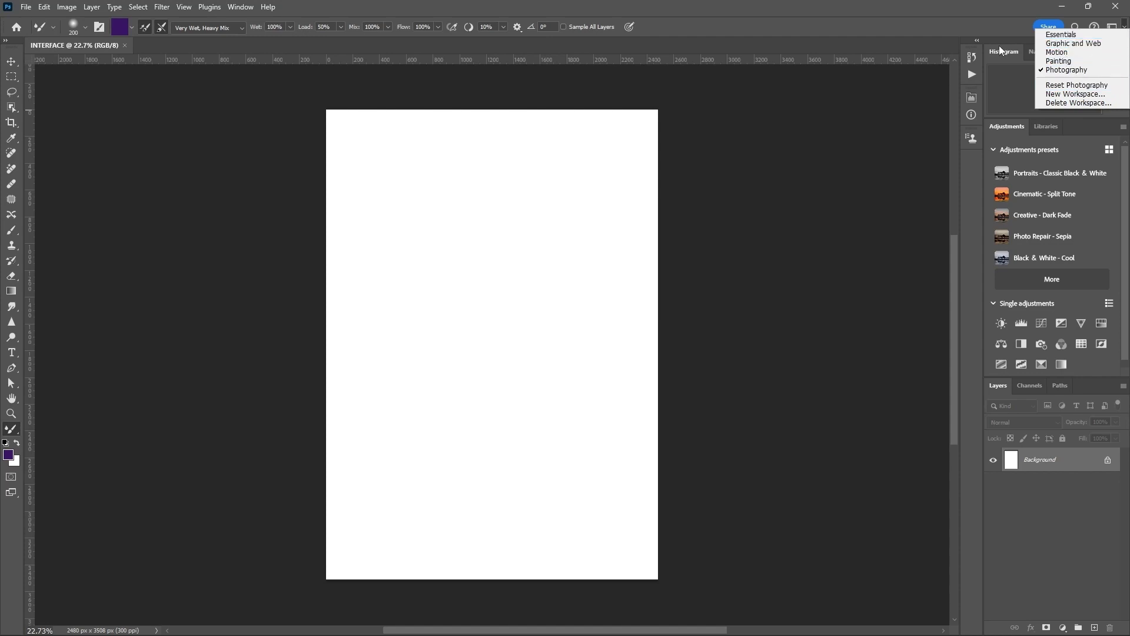
click(1052, 35)
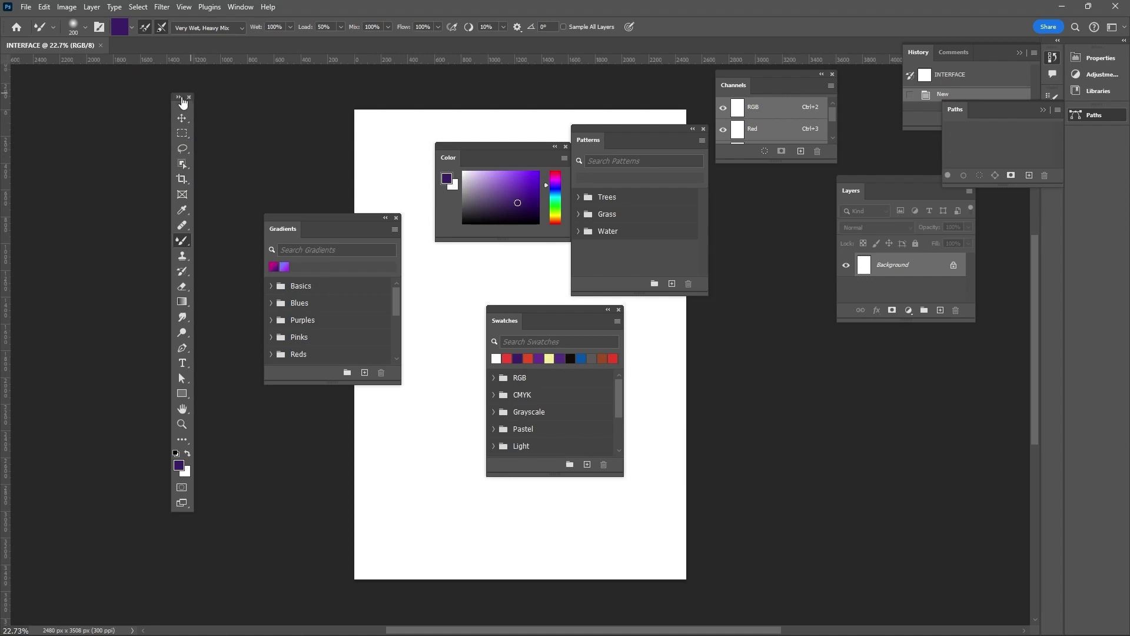
drag(648, 136, 714, 179)
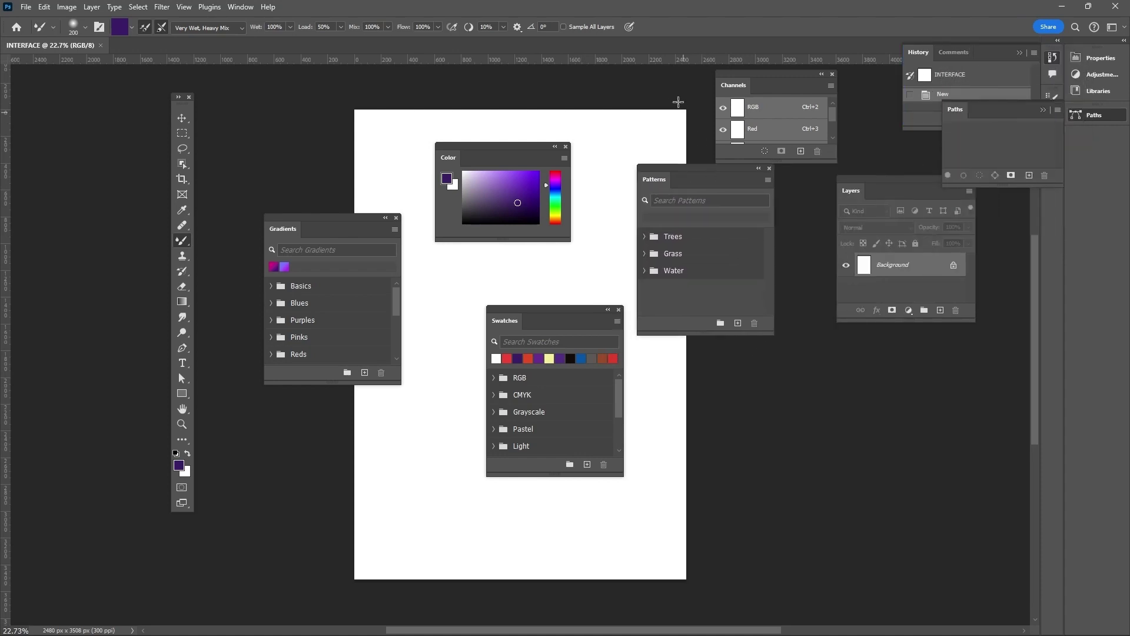
click(1111, 28)
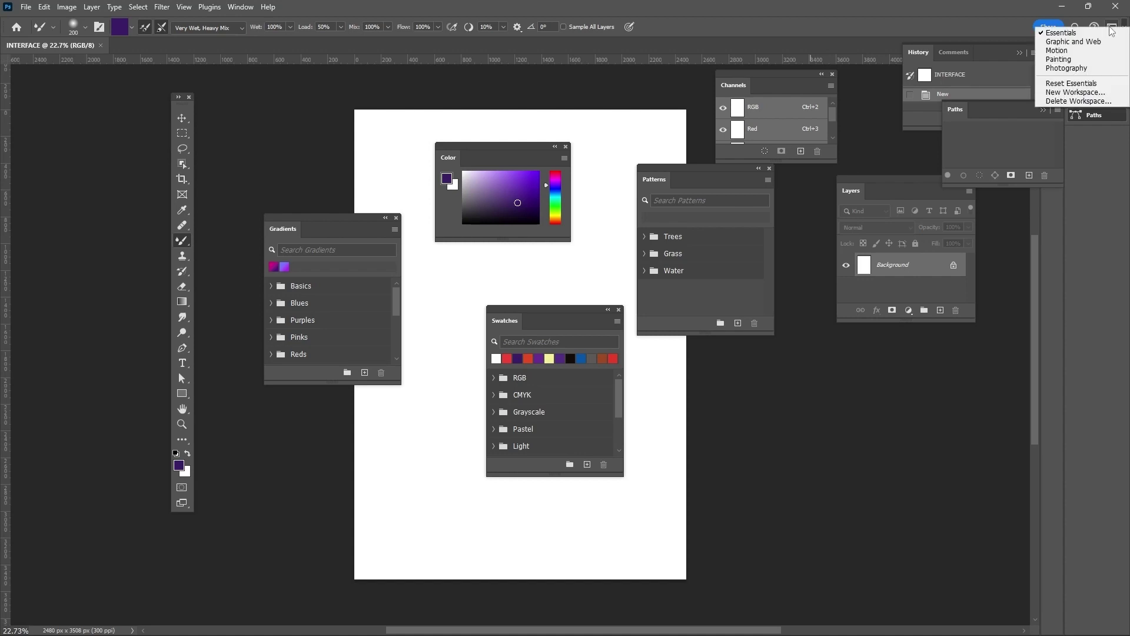
click(1048, 86)
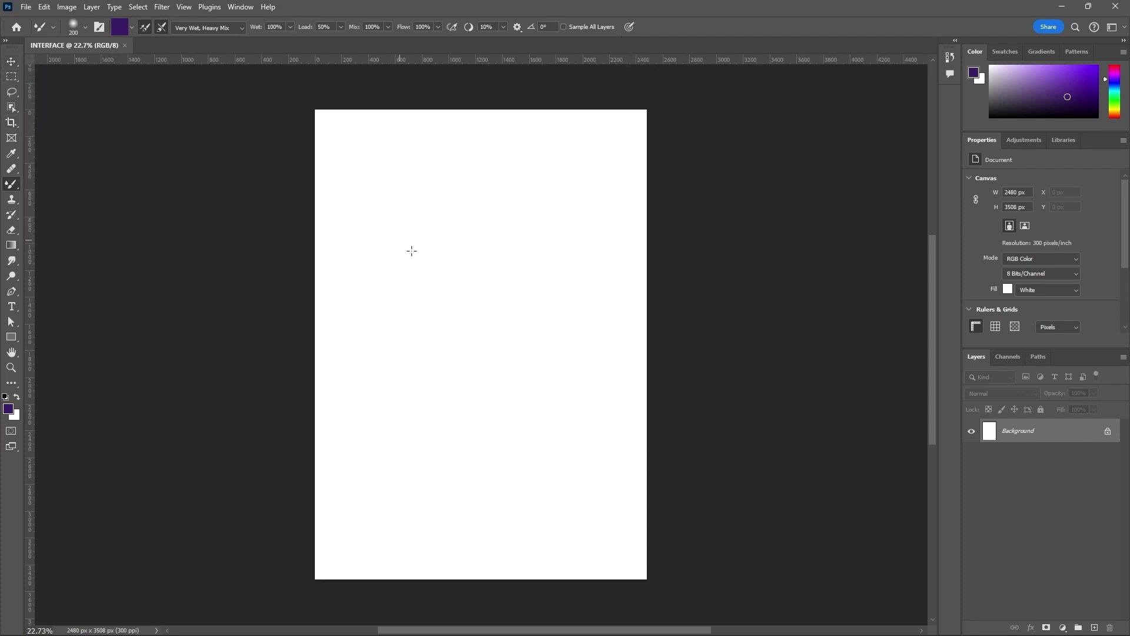
click(11, 61)
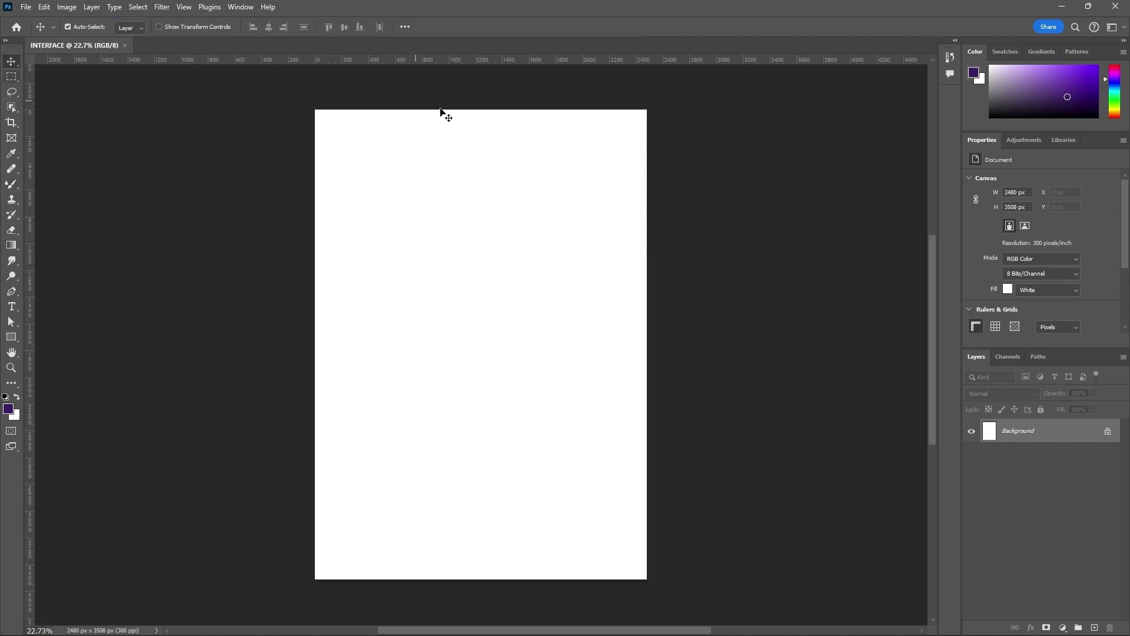